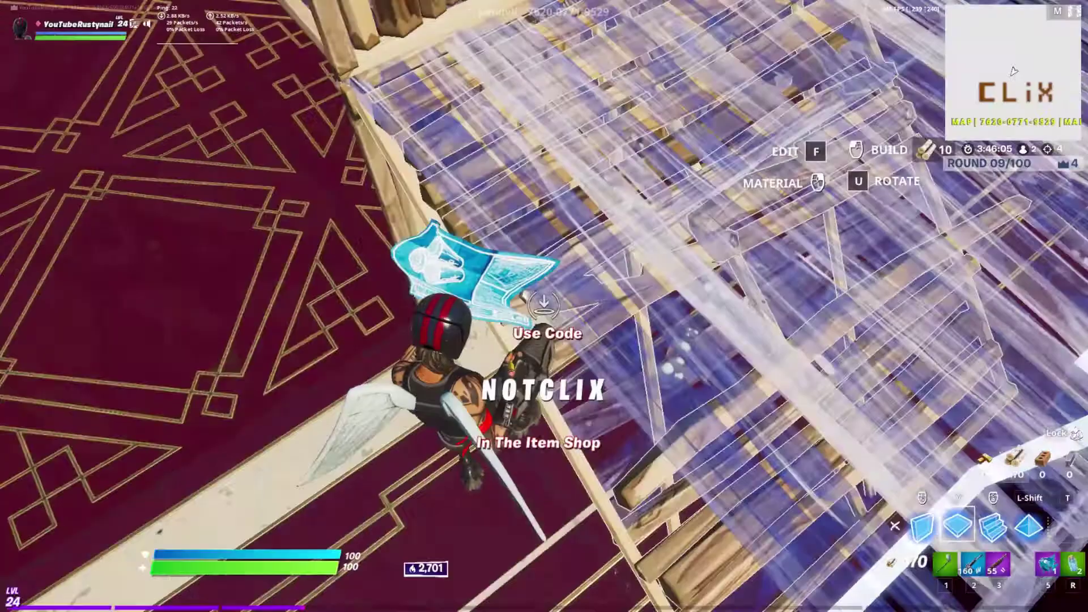
key("f")
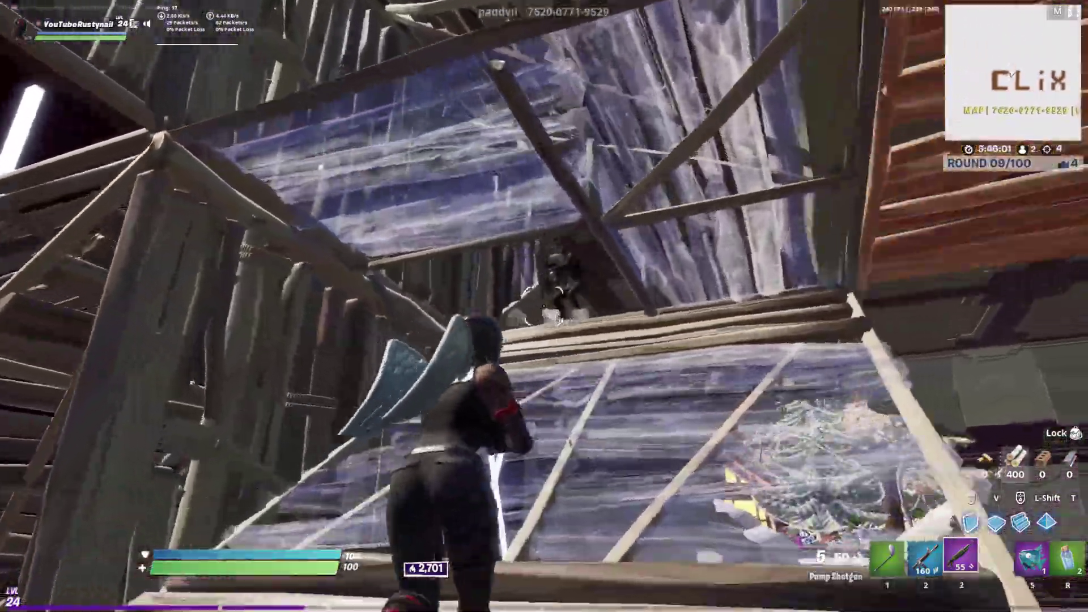
left_click(544, 306)
key("2")
left_click(545, 306)
key("3")
key("v")
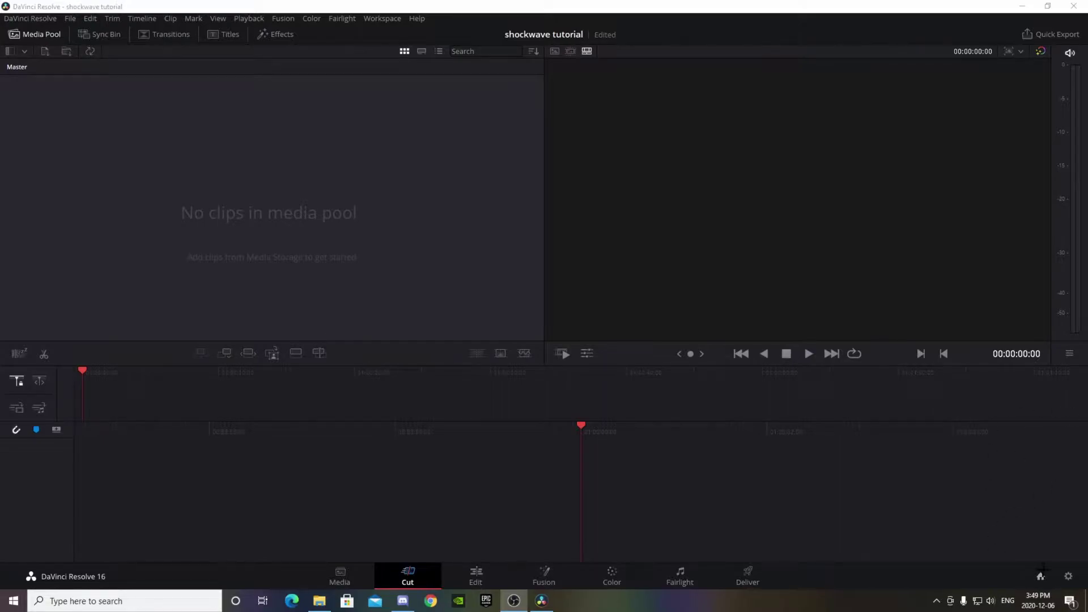
Set the project's timeline frame rate to 60 and the video format to 2K 1080p 60, and save the settings.
left_click(1068, 576)
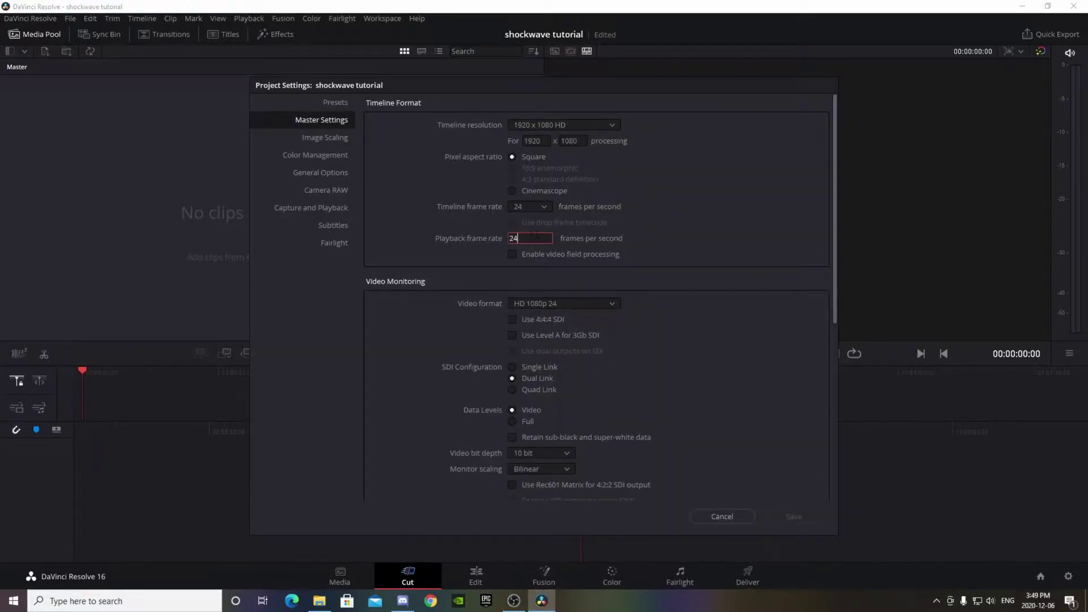
left_click(529, 206)
left_click(518, 334)
left_click(561, 303)
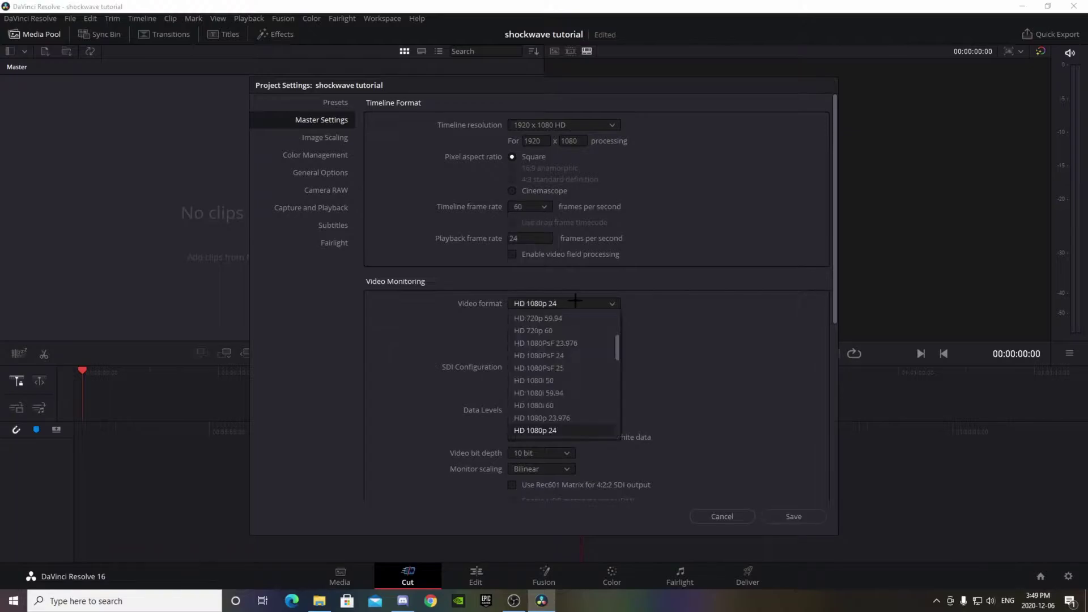
scroll(561, 397, "down", 3)
scroll(564, 416, "down", 5)
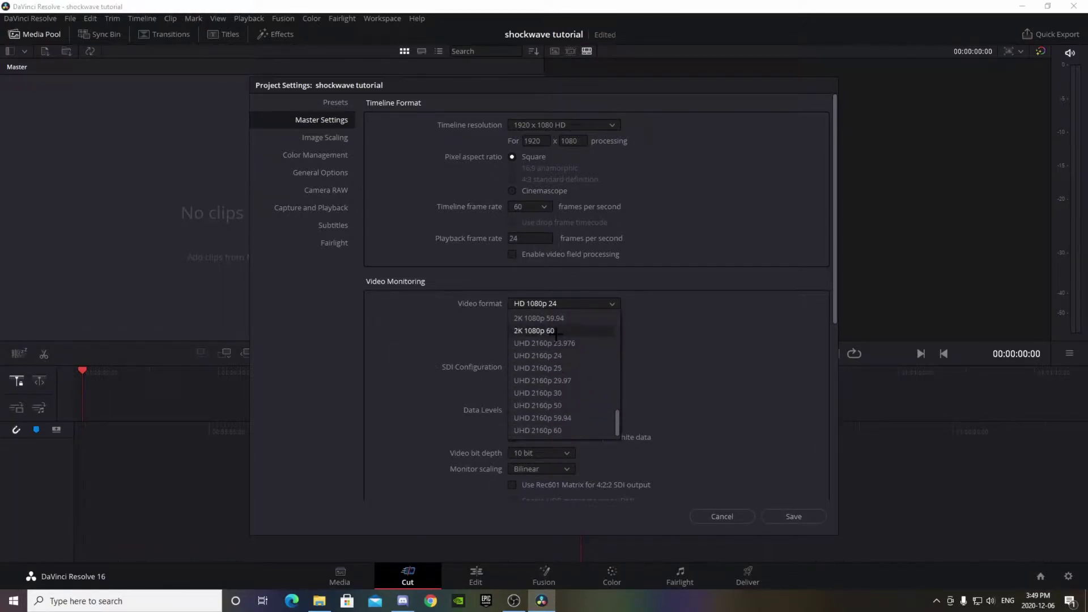
left_click(539, 331)
left_click(794, 517)
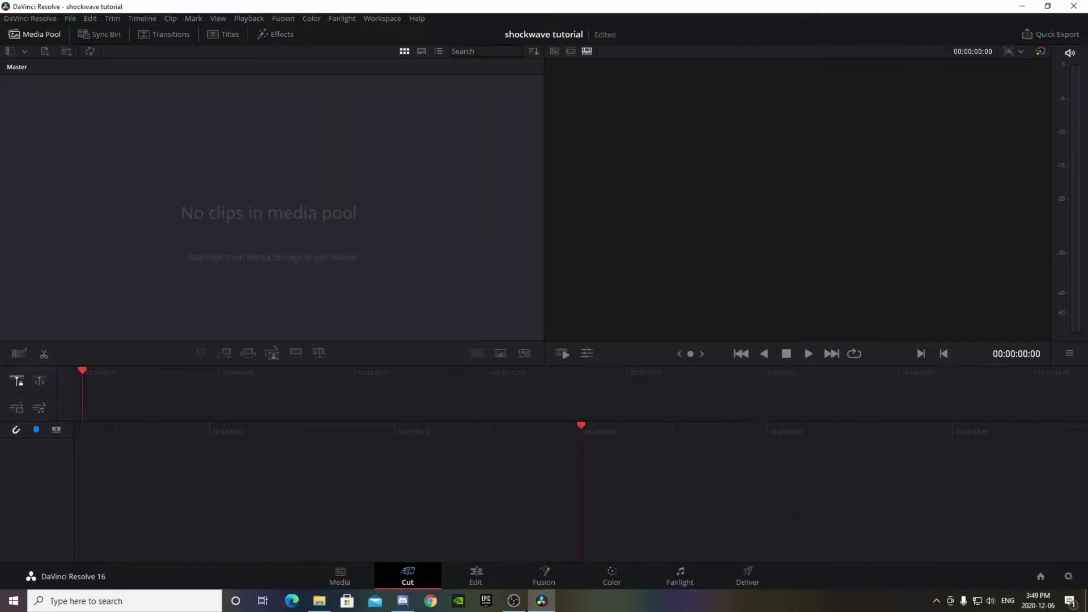
Import the Fortnite gameplay clip into the media pool and place it at the start of a new timeline on the Edit page.
key("alt+Tab")
left_click_drag(1083, 397, 178, 227)
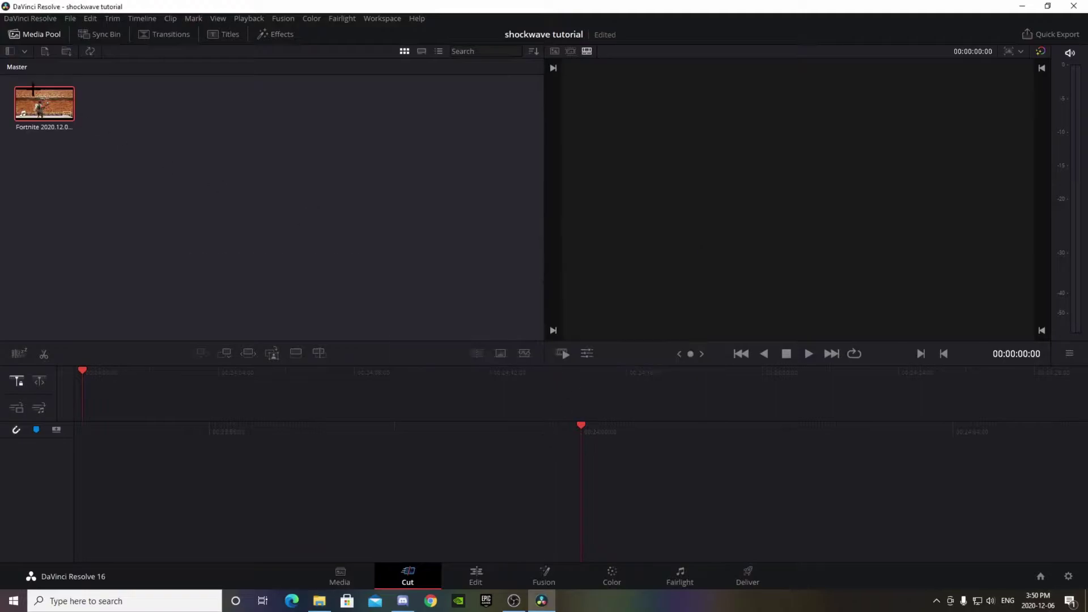
left_click_drag(44, 110, 617, 374)
key("ctrl+z")
left_click(475, 581)
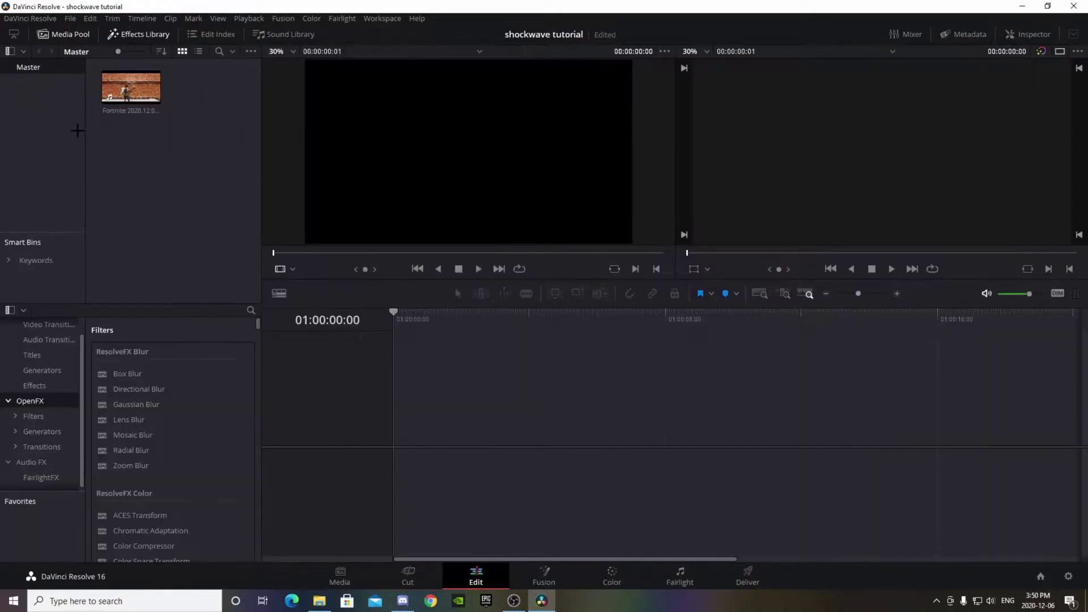
left_click_drag(134, 88, 402, 464)
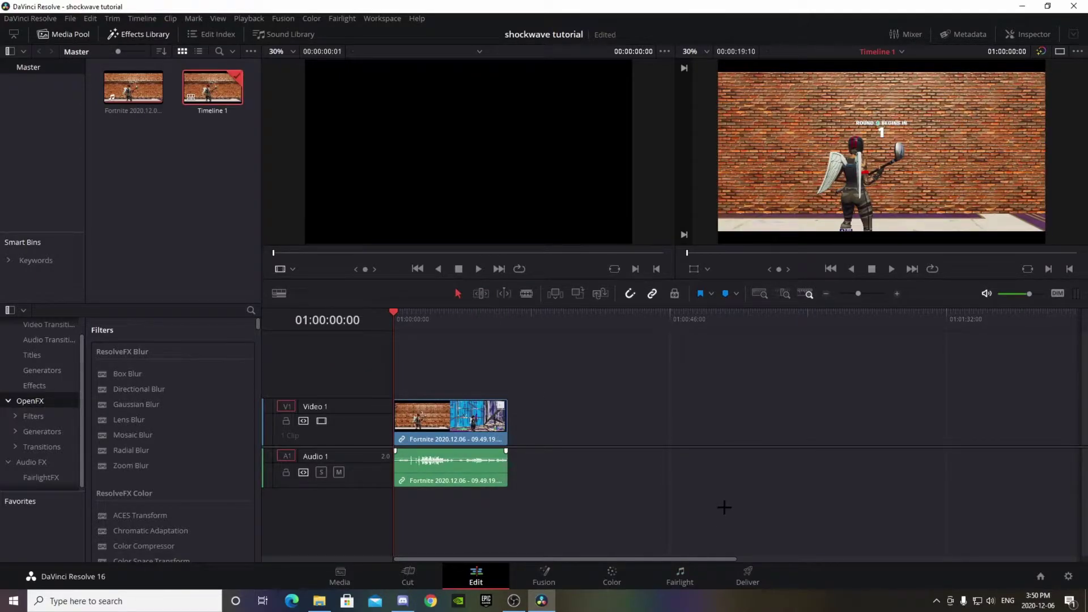
Show the clip Inspector and import the Ty Dolla $ign - Spicy song onto a second audio track at the timeline's start.
left_click(1027, 34)
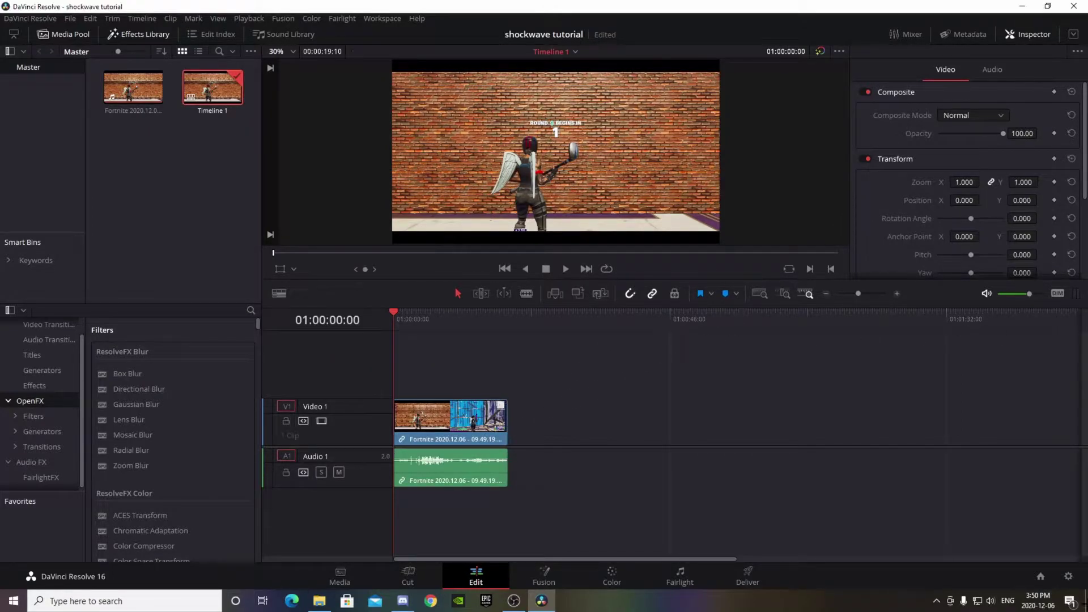
key("super+e")
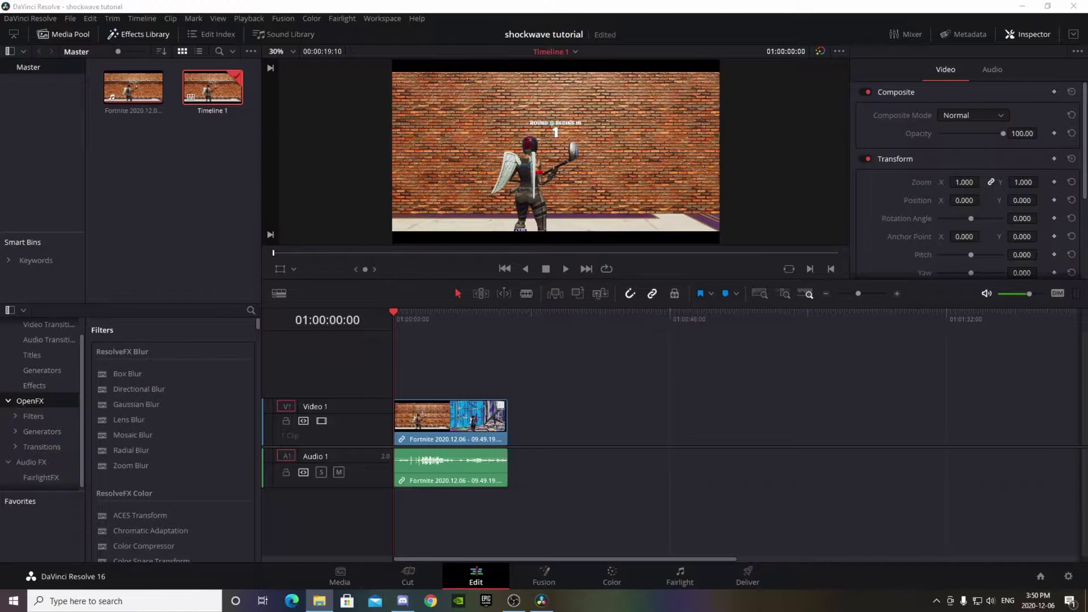
left_click_drag(1087, 181, 398, 506)
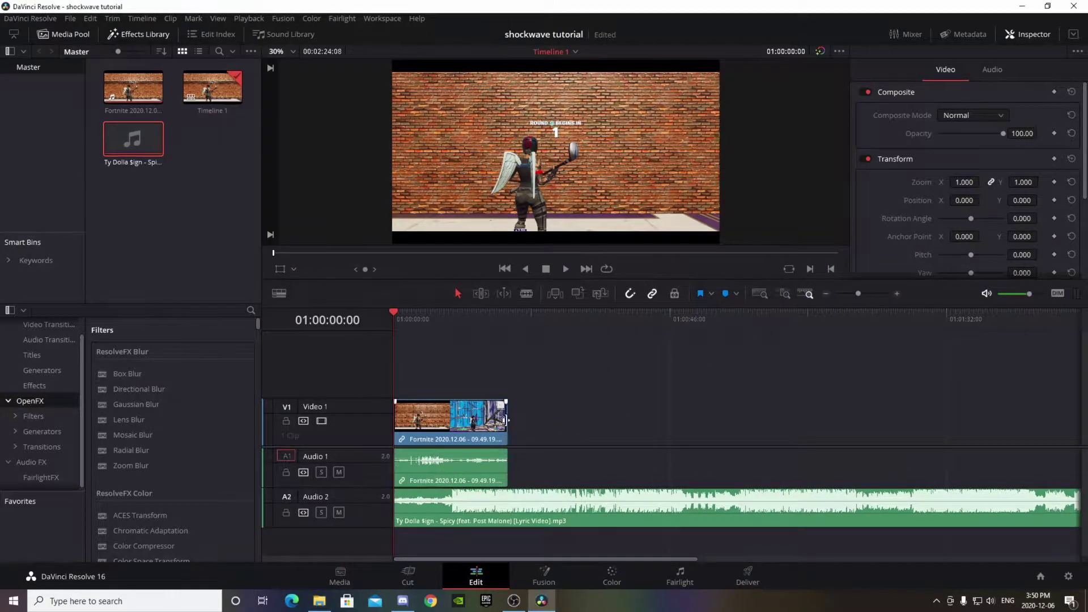
Play the timeline with the gameplay audio muted and mark the song's beat drop at 01:00:09:48.
left_click(566, 268)
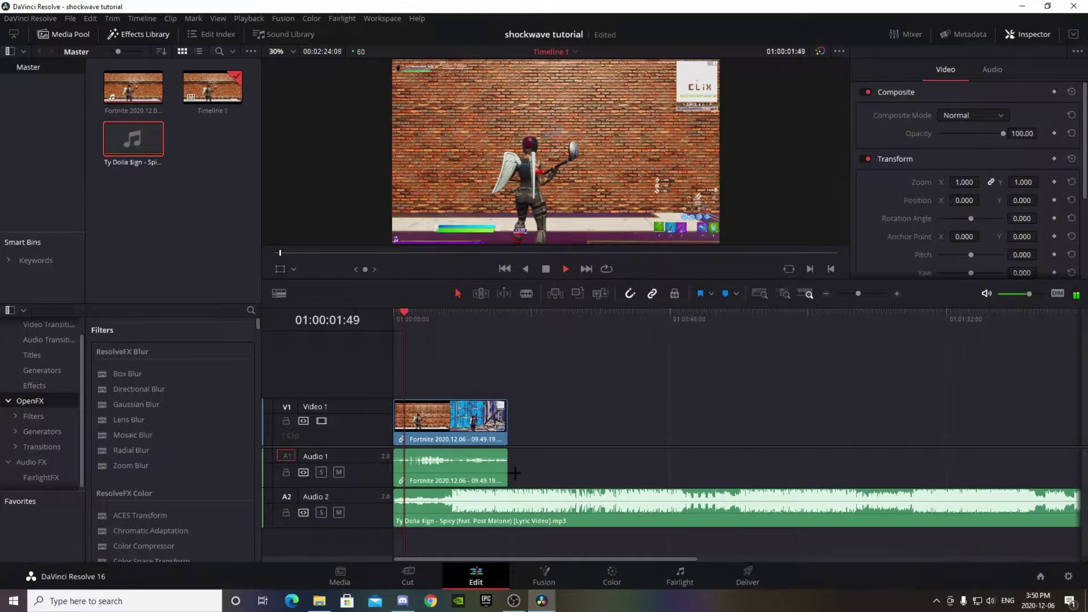
left_click(339, 473)
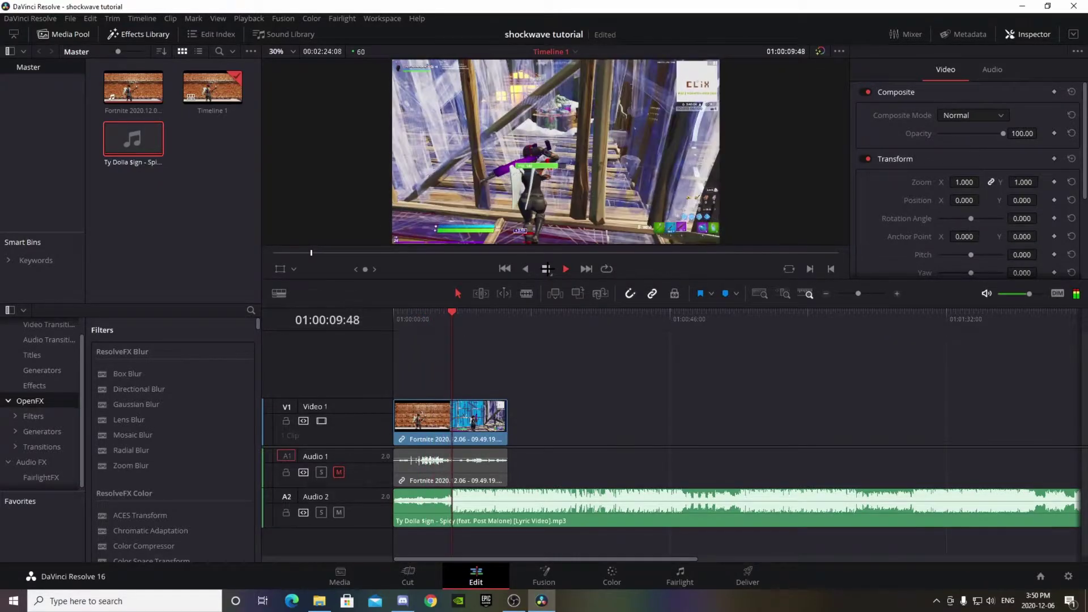
left_click(466, 498)
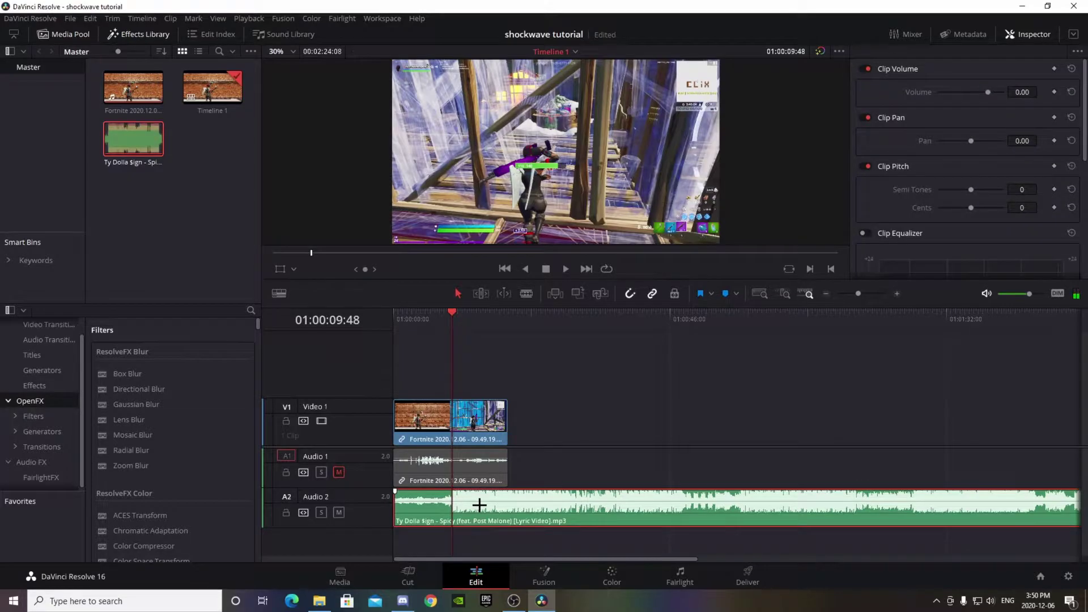
key("m")
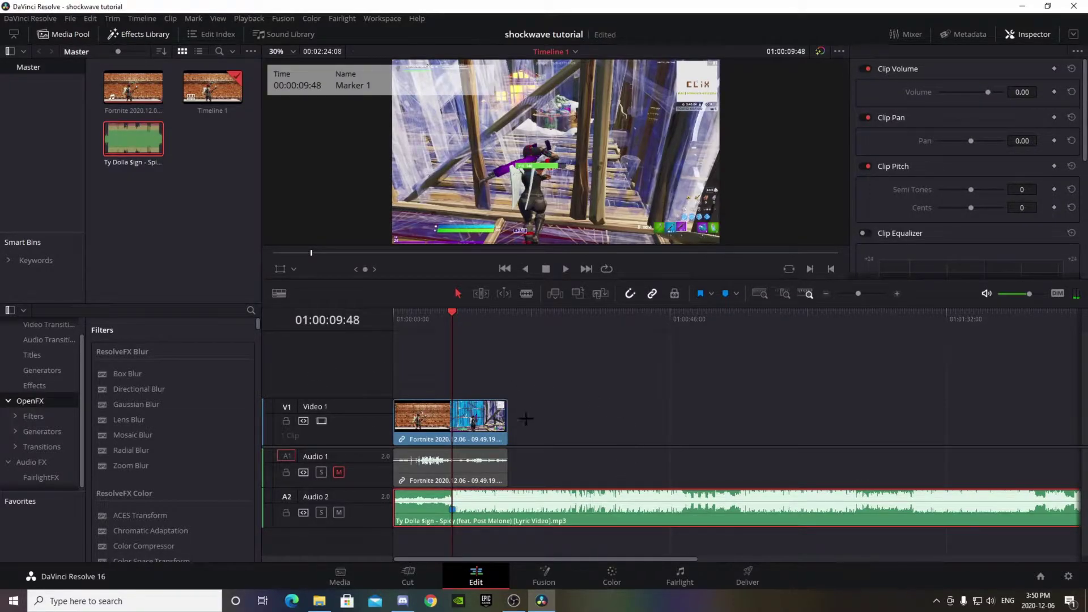
Shift the gameplay clip to a later start, unlink its video from its audio, and mark the elimination moment on the video at 01:00:20:14.
left_click_drag(416, 466, 453, 465)
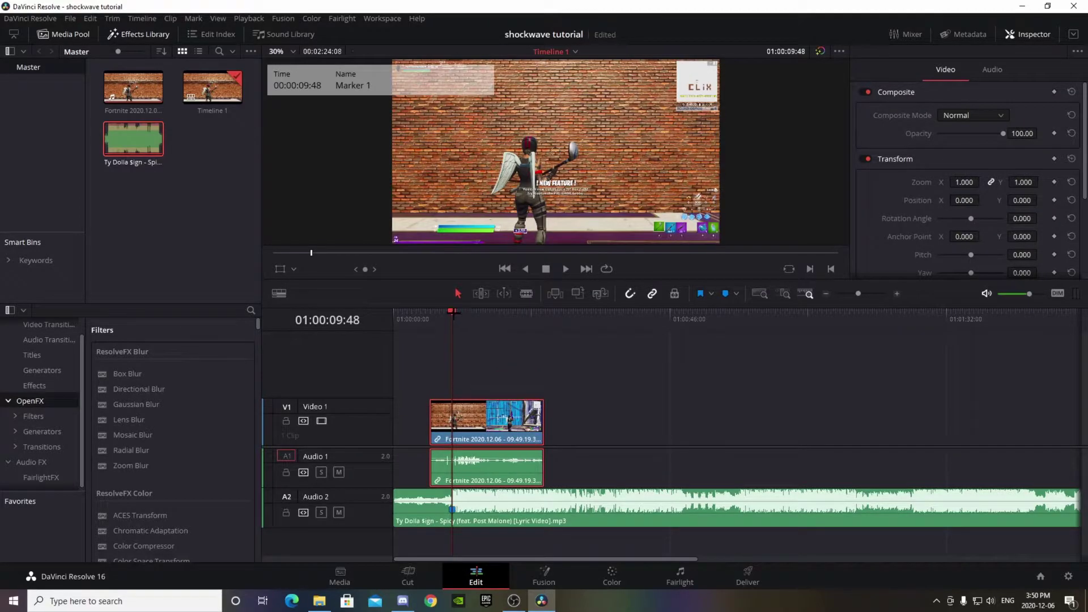
left_click_drag(454, 312, 513, 312)
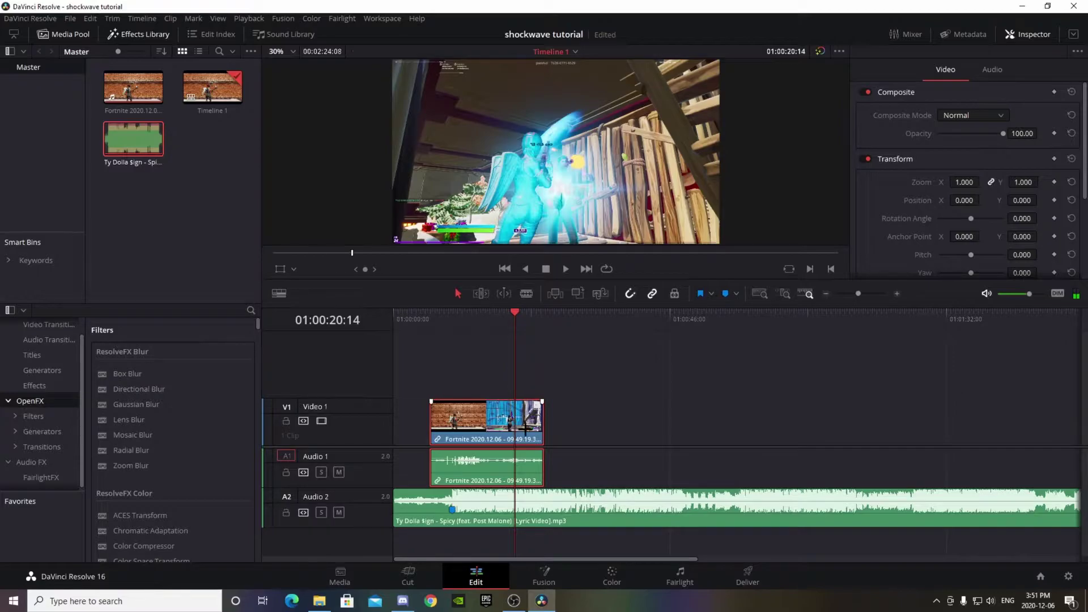
right_click(521, 426)
left_click(547, 421)
left_click(564, 420)
left_click(519, 421)
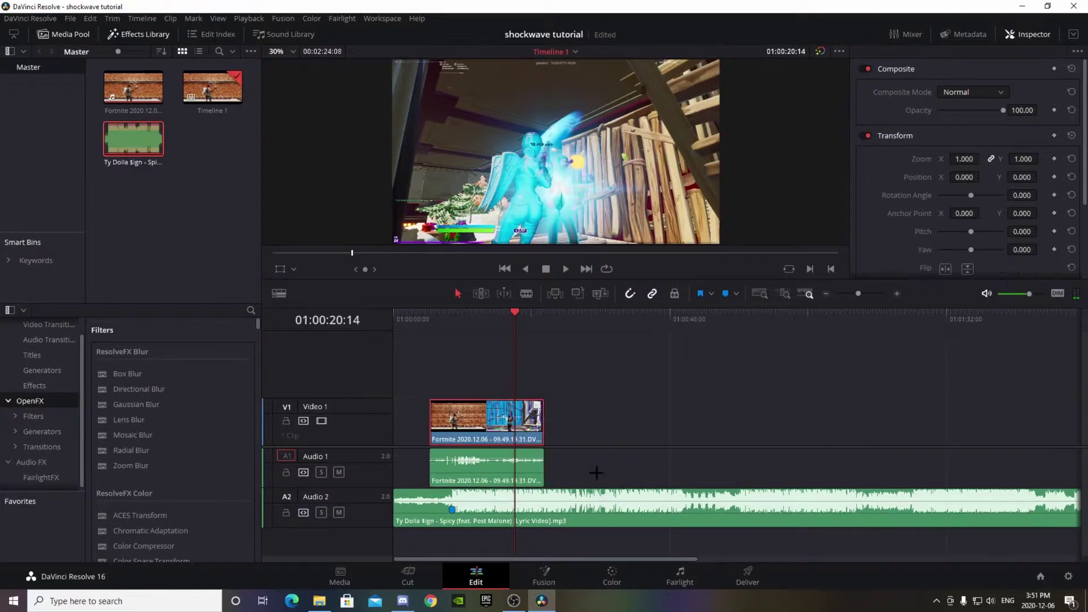
key("m")
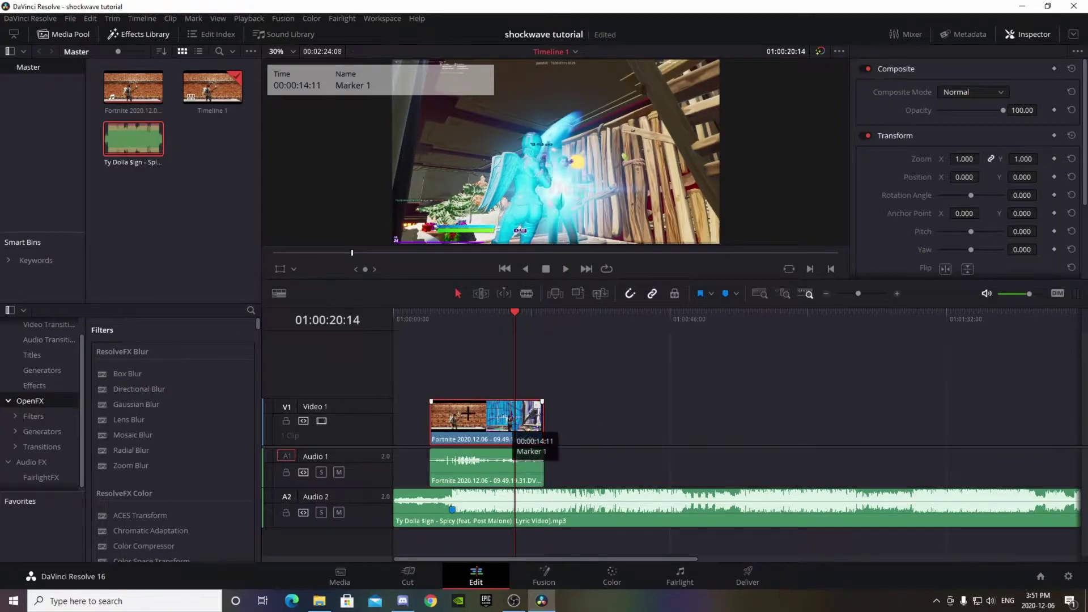
Trim the start of the gameplay video and audio and move both earlier so the video marker lines up with the song marker.
left_click_drag(472, 387, 554, 488)
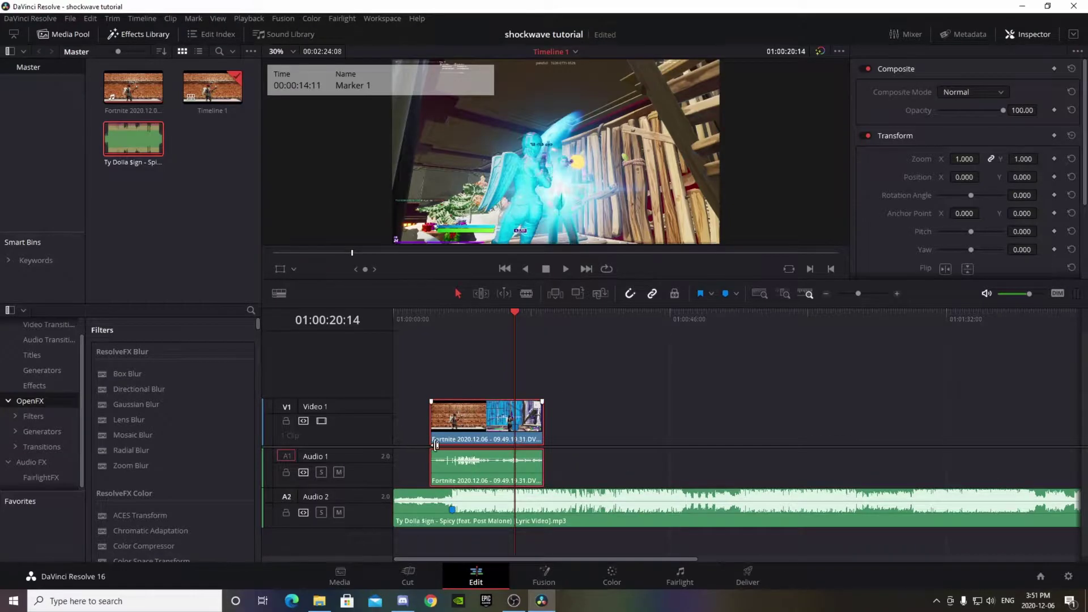
left_click_drag(431, 444, 384, 442)
left_click_drag(435, 465, 388, 466)
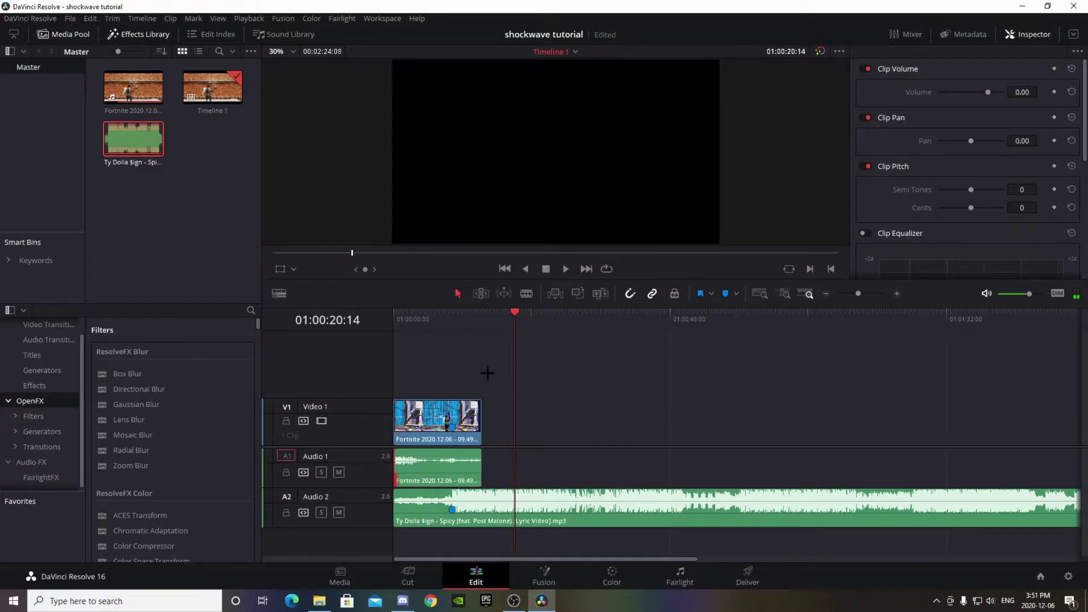
Play the timeline from near its start to check the elimination against the song's beat drop.
left_click(405, 316)
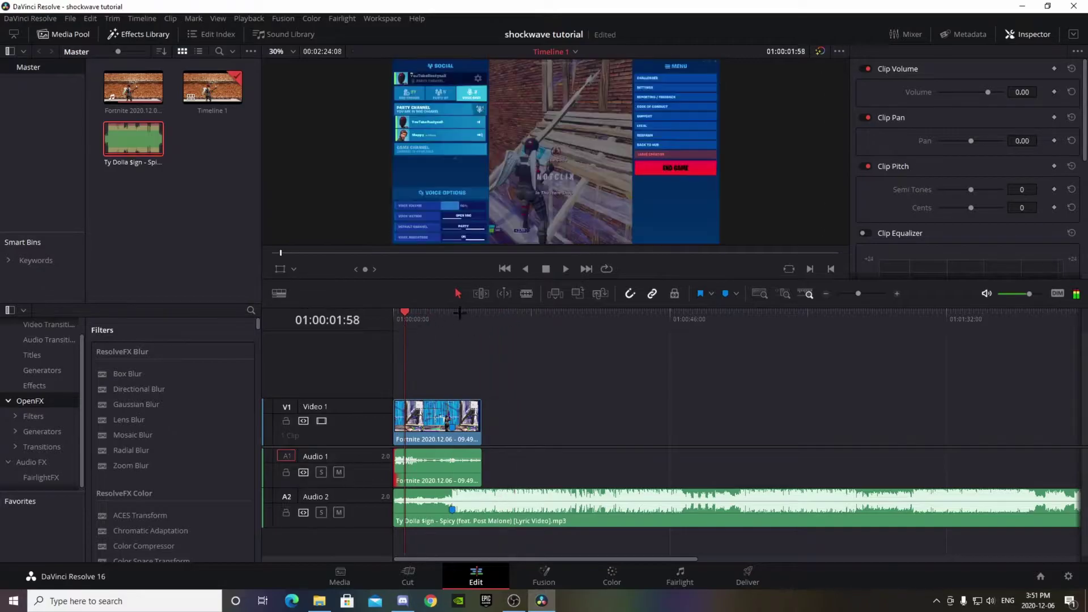
left_click(564, 268)
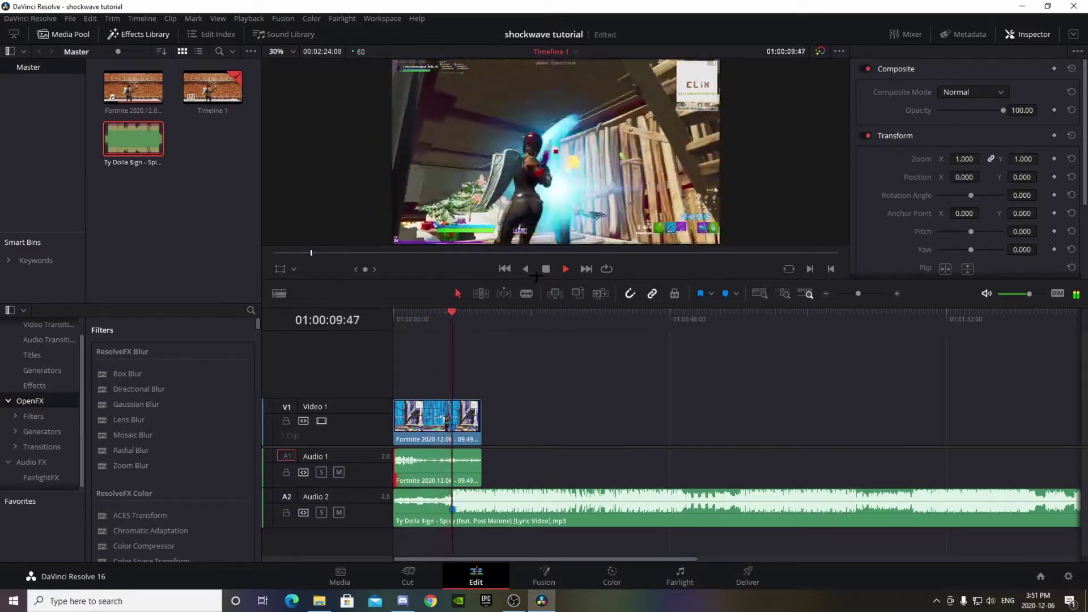
key("space")
Split the gameplay video and the song at the aligned markers at 01:00:09:48.
mouse_move(458, 313)
left_mouse_down()
mouse_move(442, 313)
mouse_move(452, 316)
left_mouse_up()
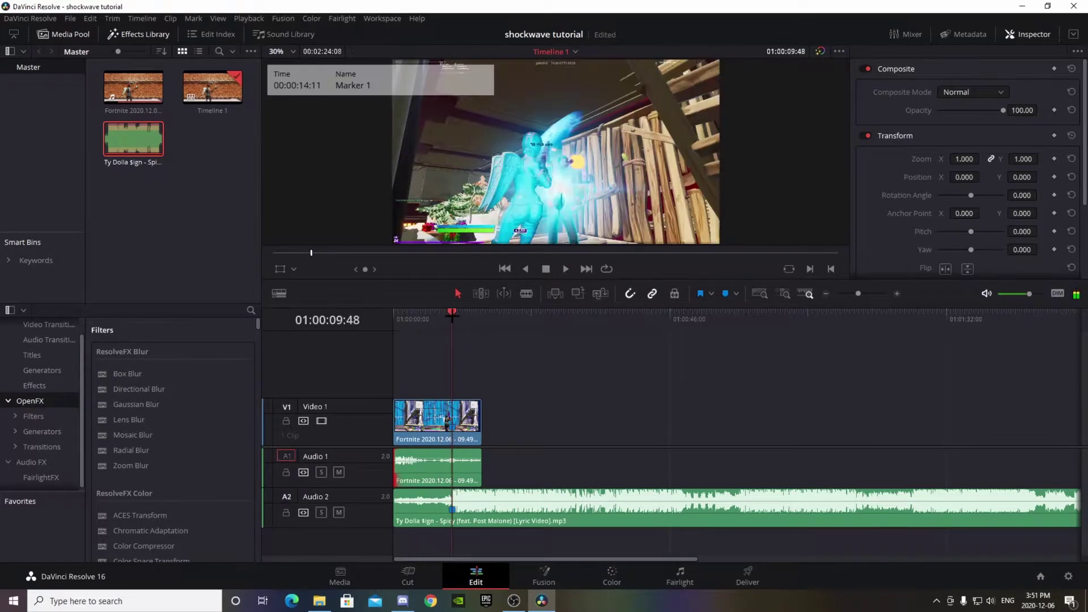
left_click(460, 422)
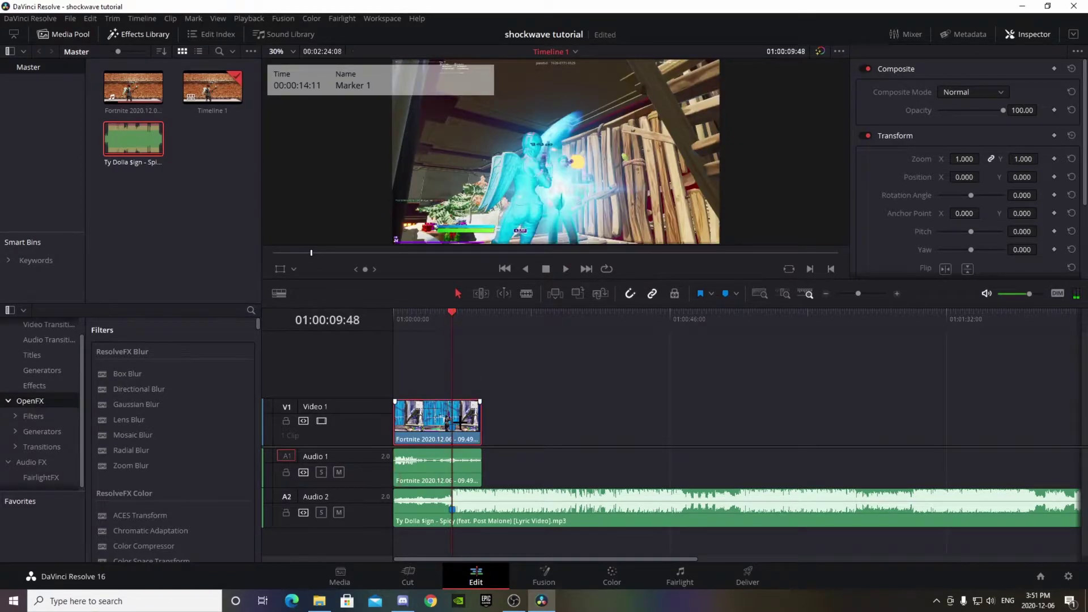
key("b")
left_click(452, 423)
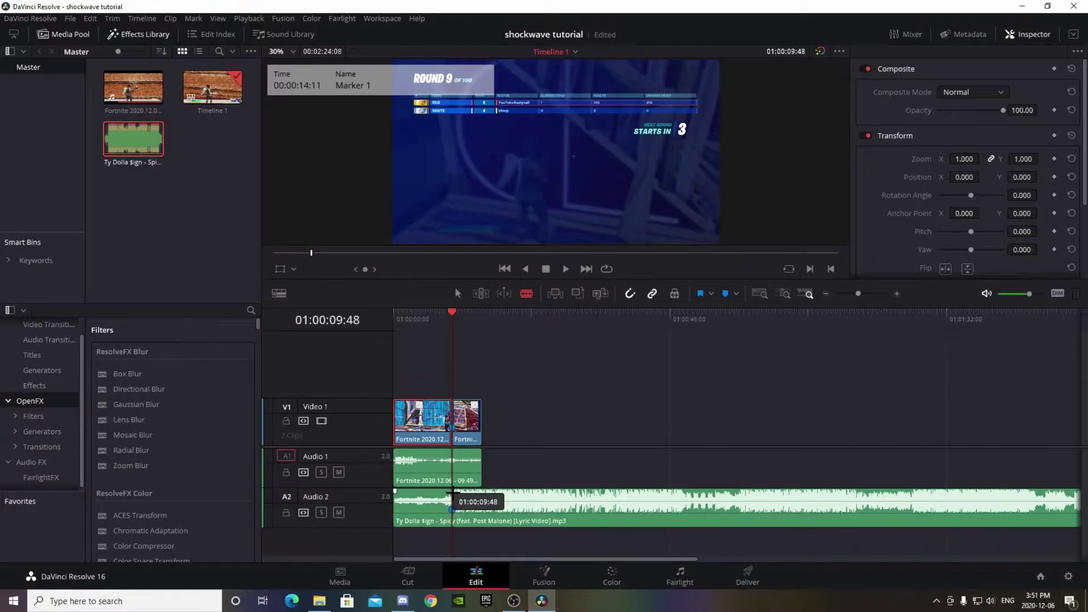
left_click(453, 495)
key("a")
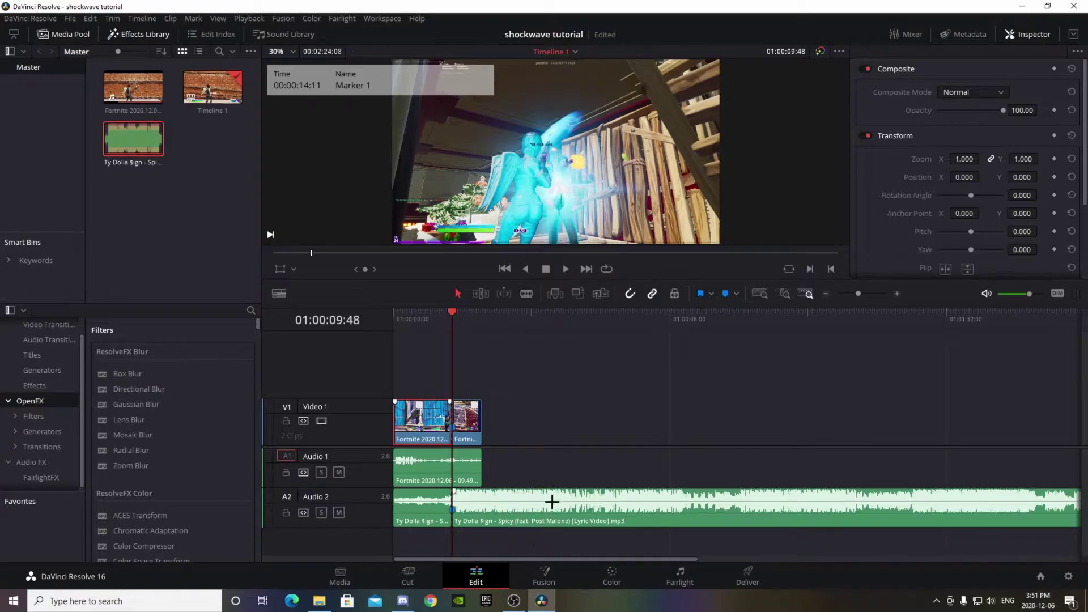
left_click(498, 468)
left_click(467, 474)
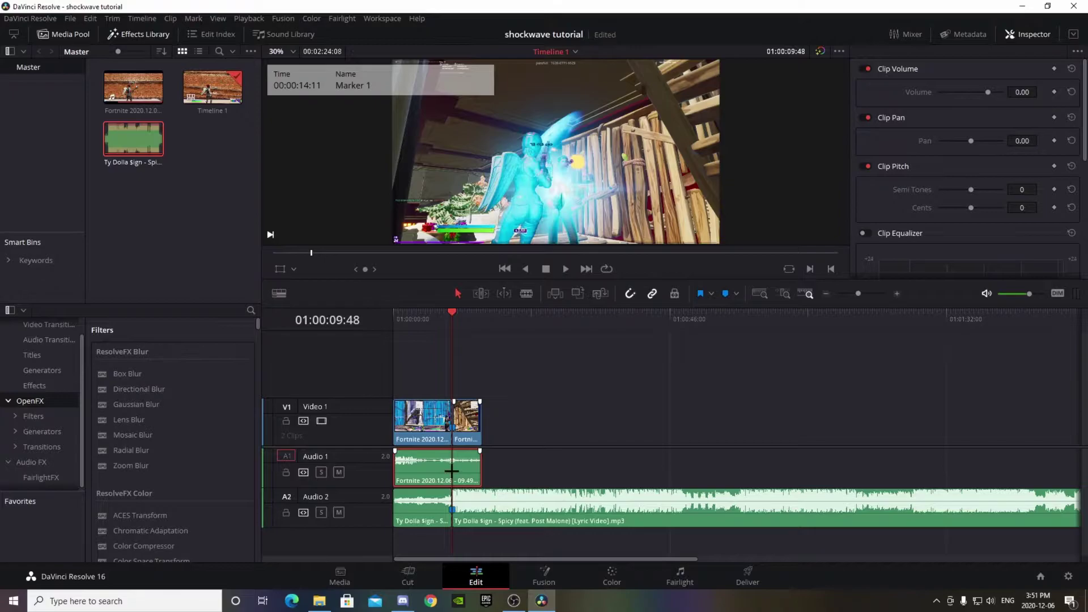
left_click(458, 433)
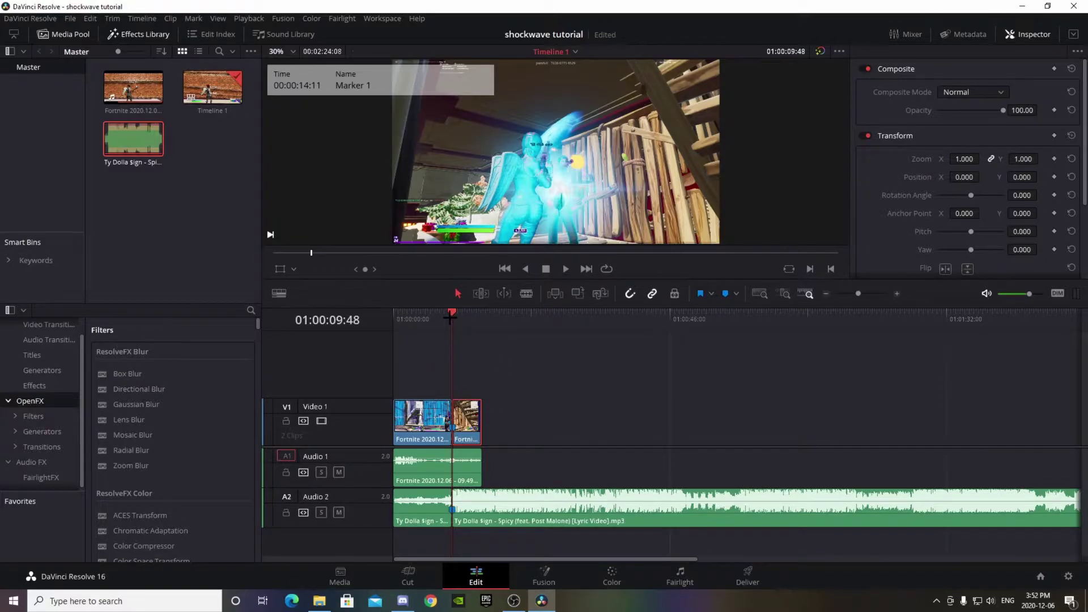
Split the song again at 01:00:06:41, a few seconds before the beat drop.
left_click_drag(451, 318, 434, 321)
key("b")
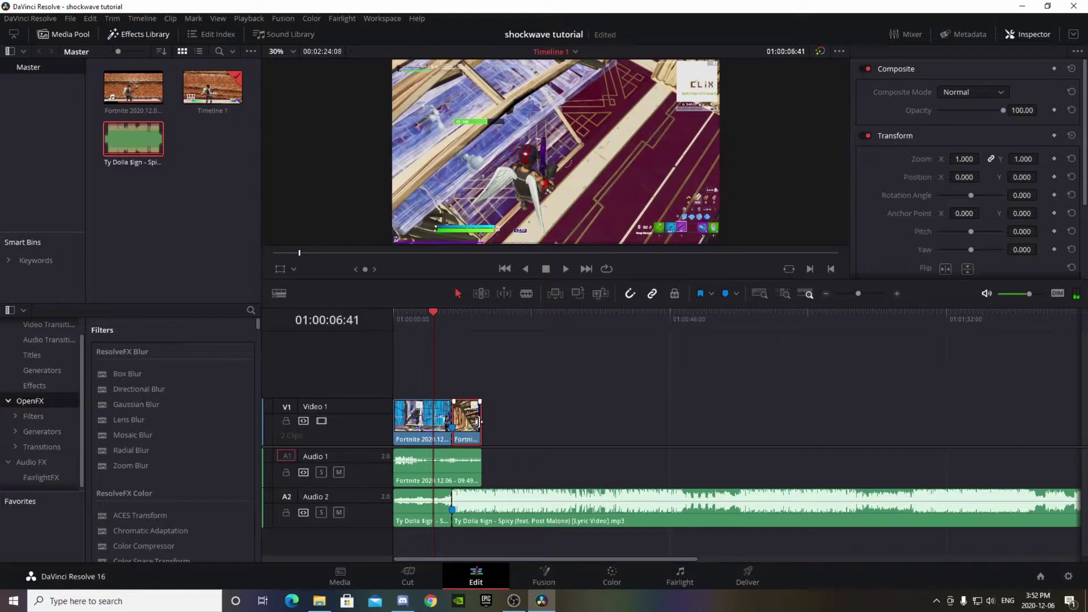
left_click(434, 500)
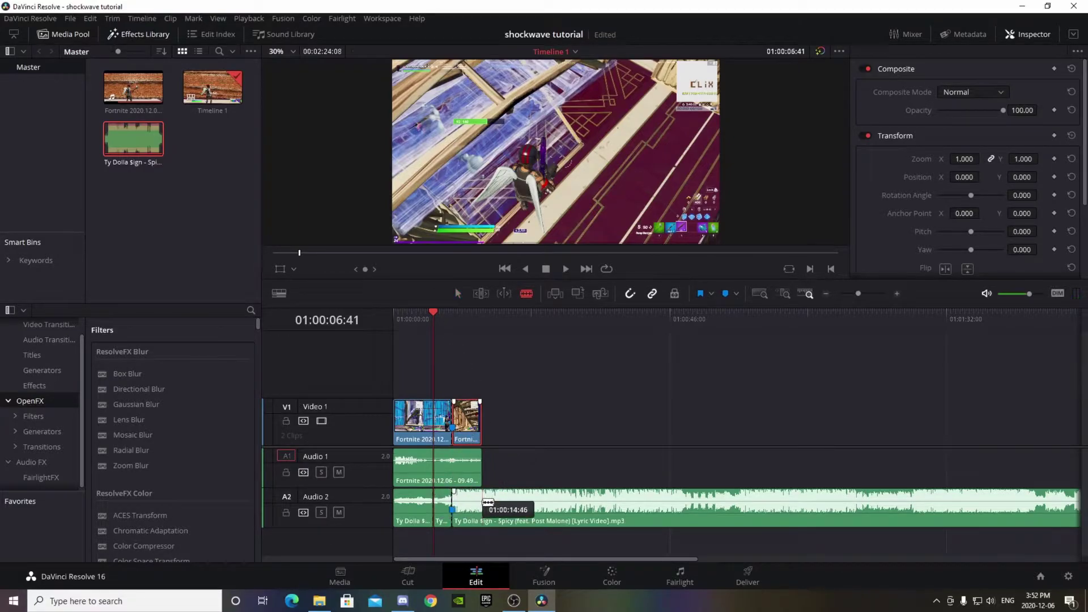
key("a")
Enable the Clip Equalizer on the short song segment before the drop and pull bands 1 and 4 down to -24 near the middle.
left_click(443, 504)
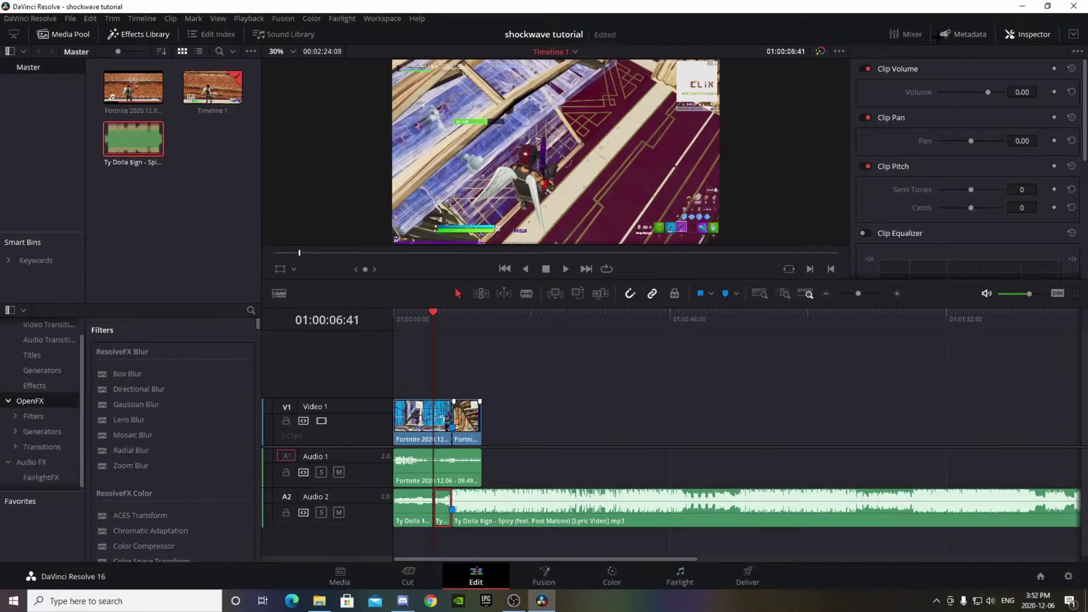
scroll(955, 189, "down", 3)
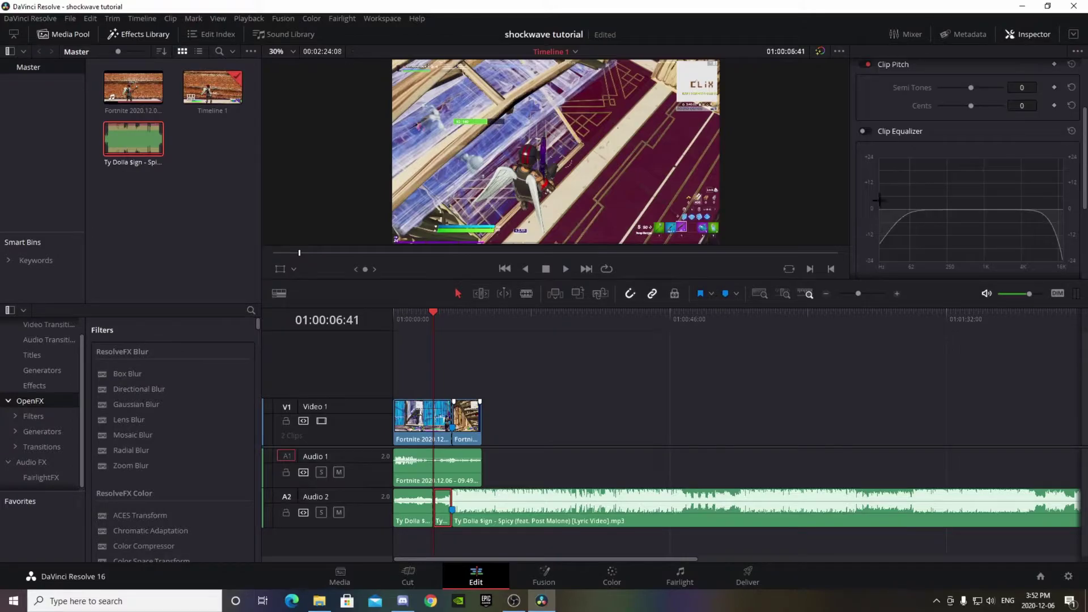
left_click(867, 131)
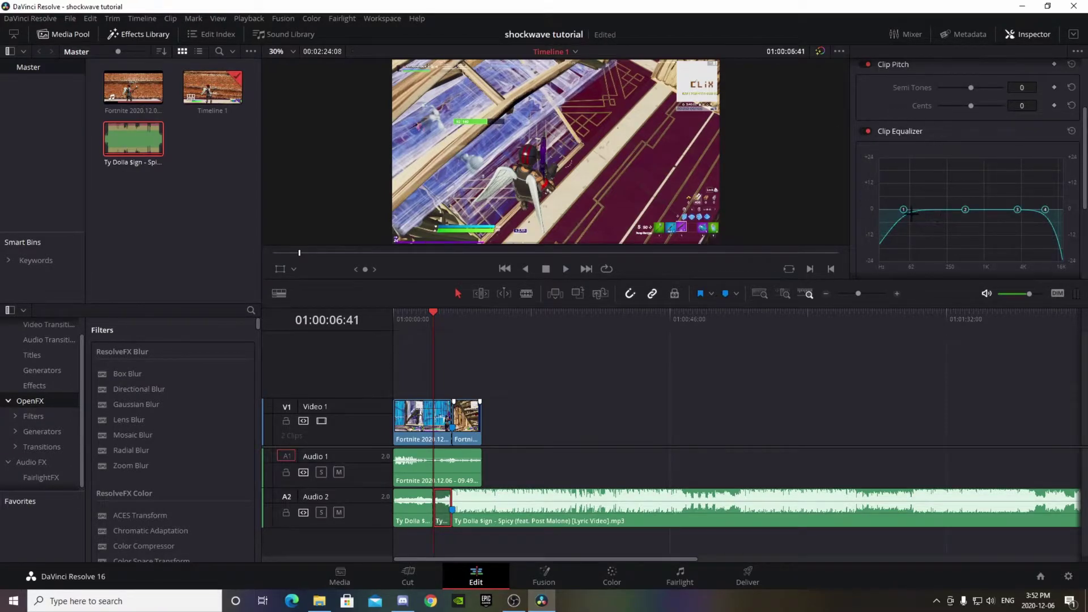
left_click_drag(905, 209, 968, 261)
left_click_drag(1046, 209, 979, 272)
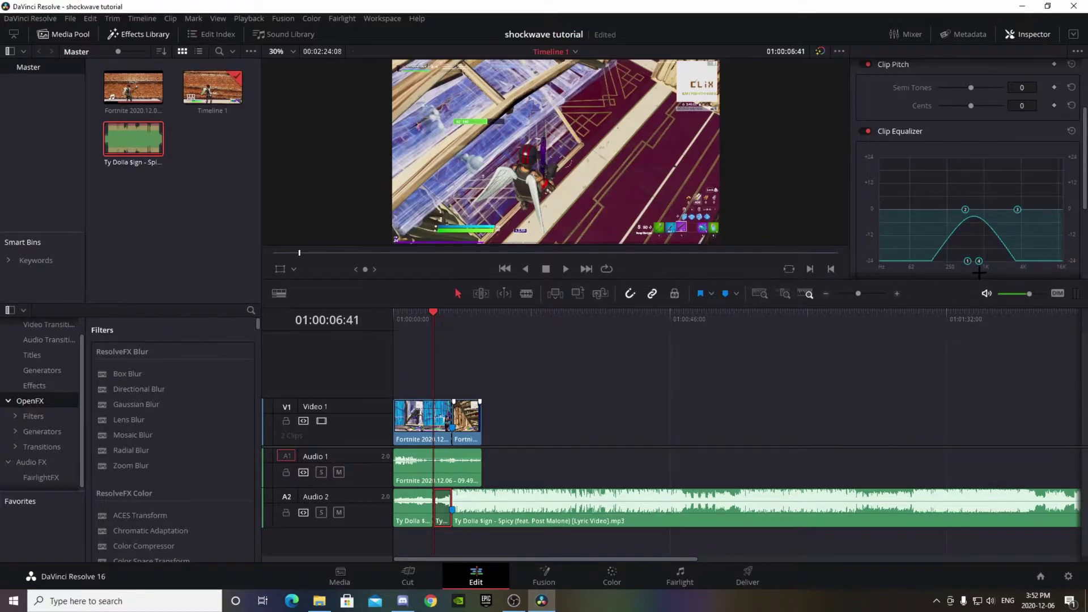
Play the edit from before the equalized song segment through the drop to check the audio change.
left_click(420, 315)
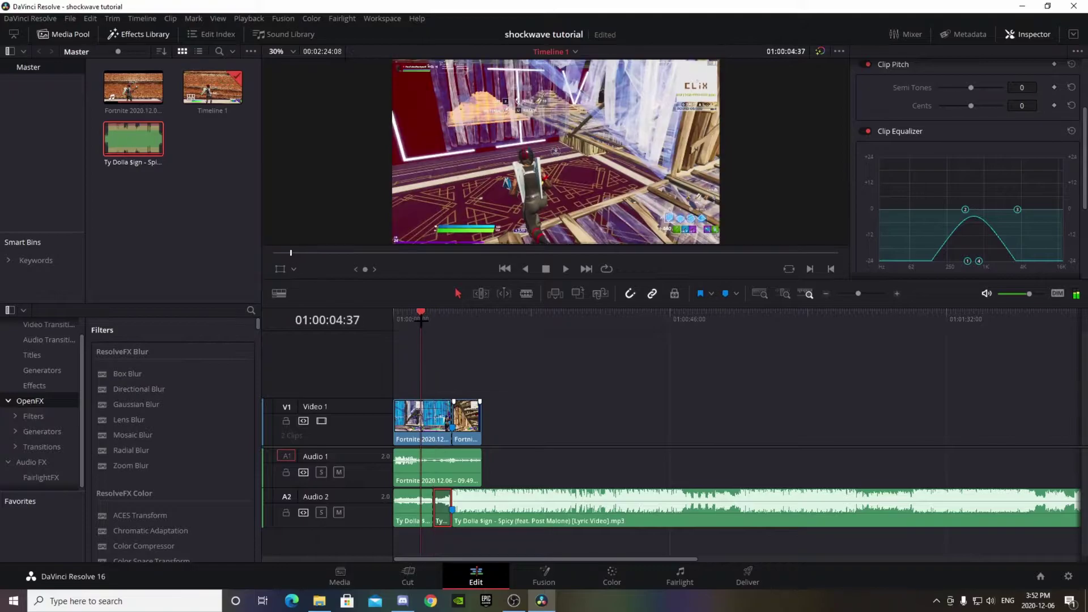
left_click(566, 269)
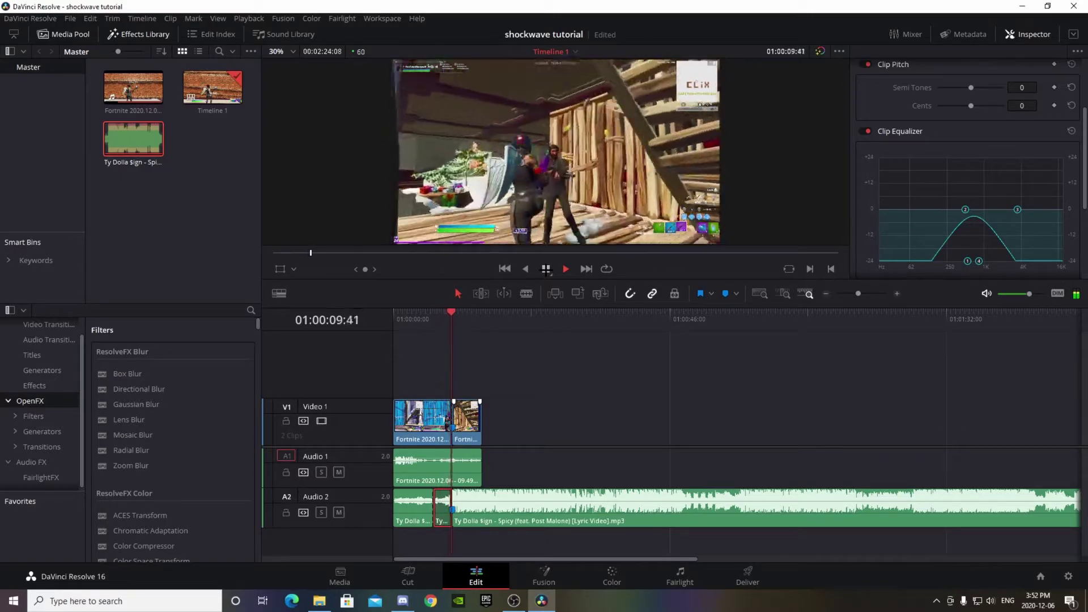
left_click(546, 269)
left_click(452, 315)
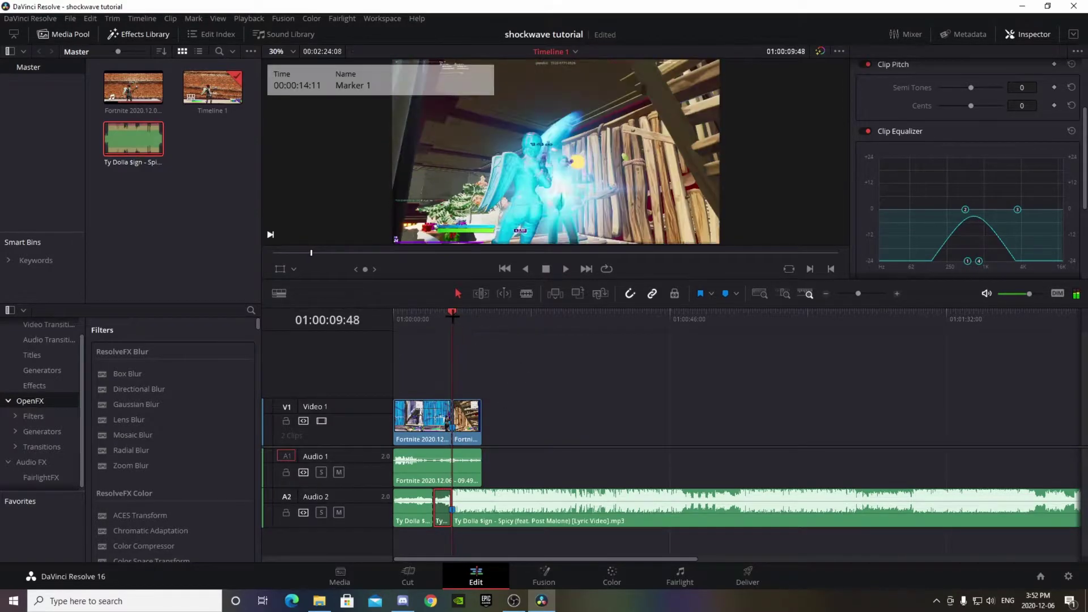
left_click_drag(449, 317, 433, 325)
left_click(433, 323)
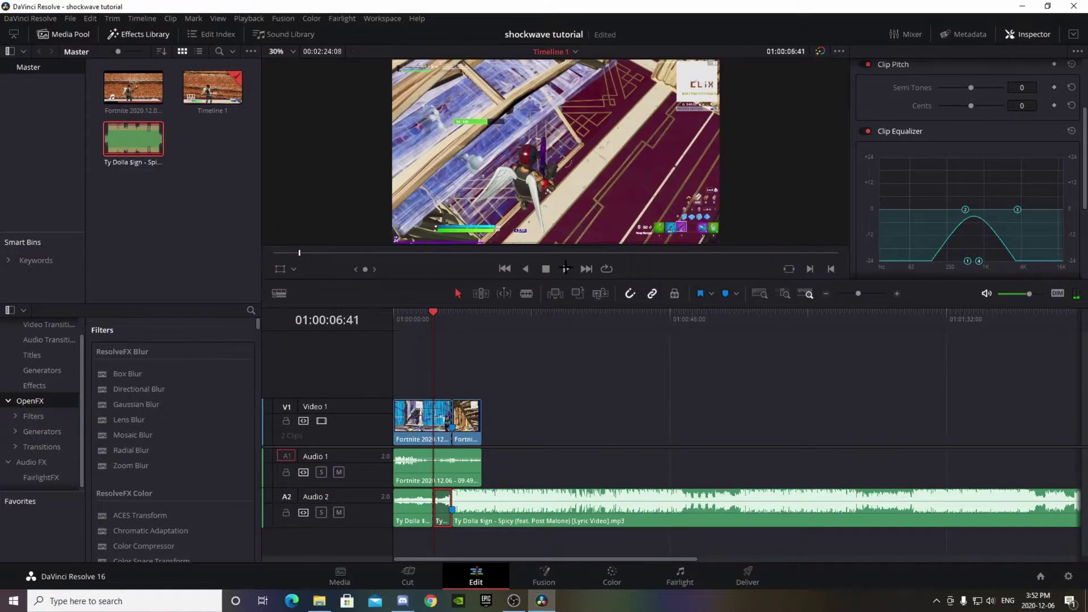
left_click(565, 269)
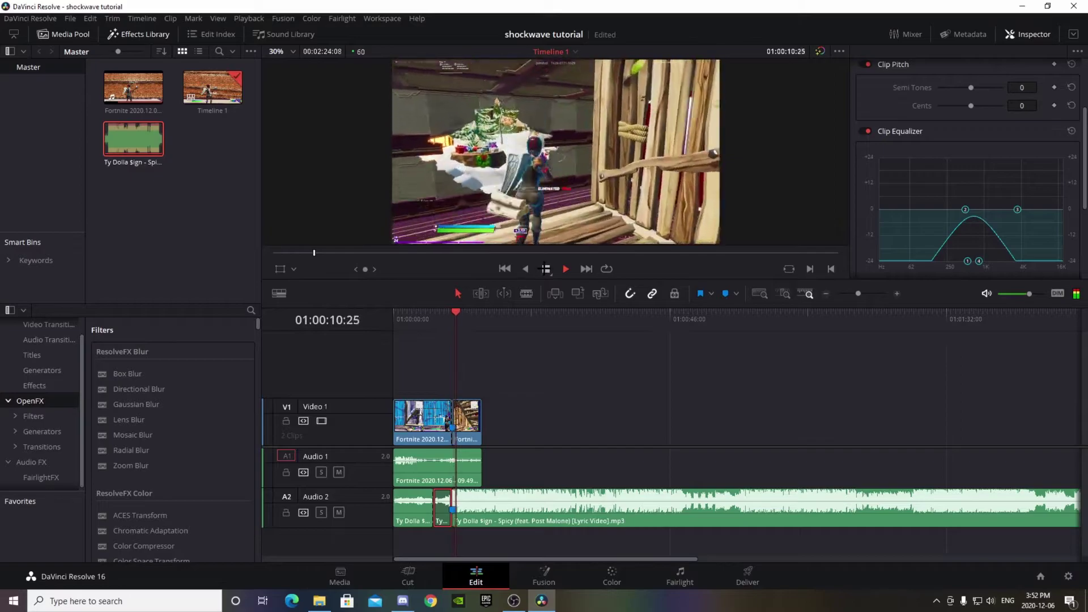
left_click(546, 269)
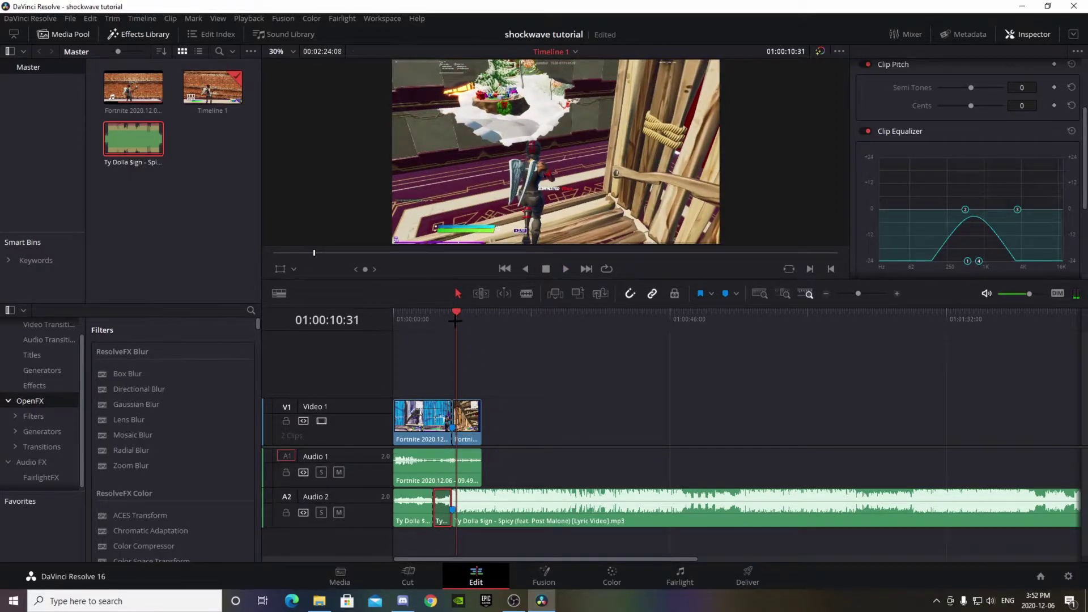
Import the Yarn Shockwave clip and place it on Video 2, starting at the marker at 01:00:09:48.
left_click(455, 321)
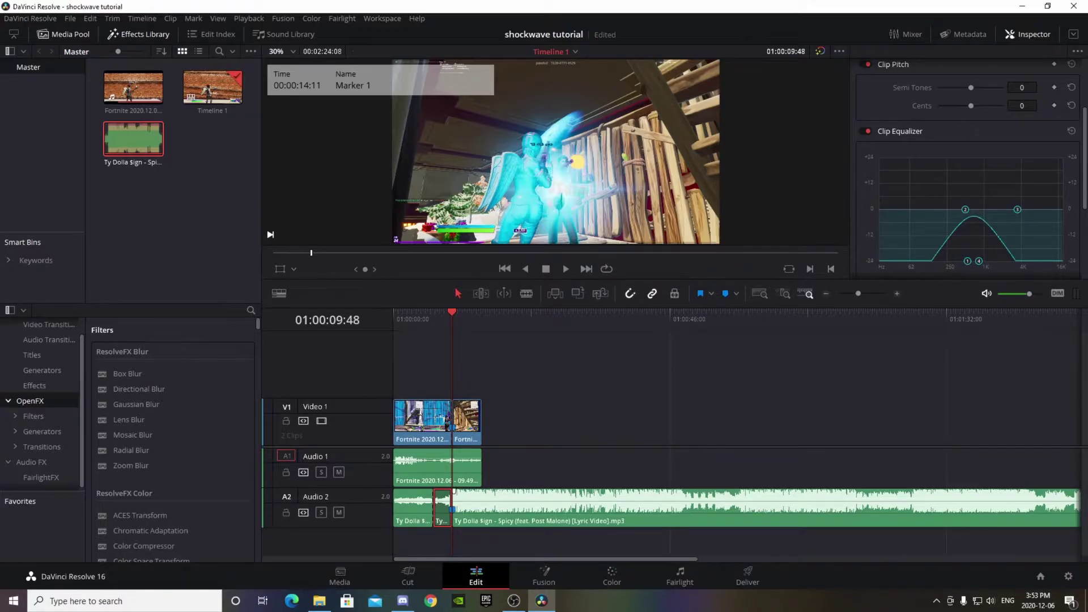
key("super+e")
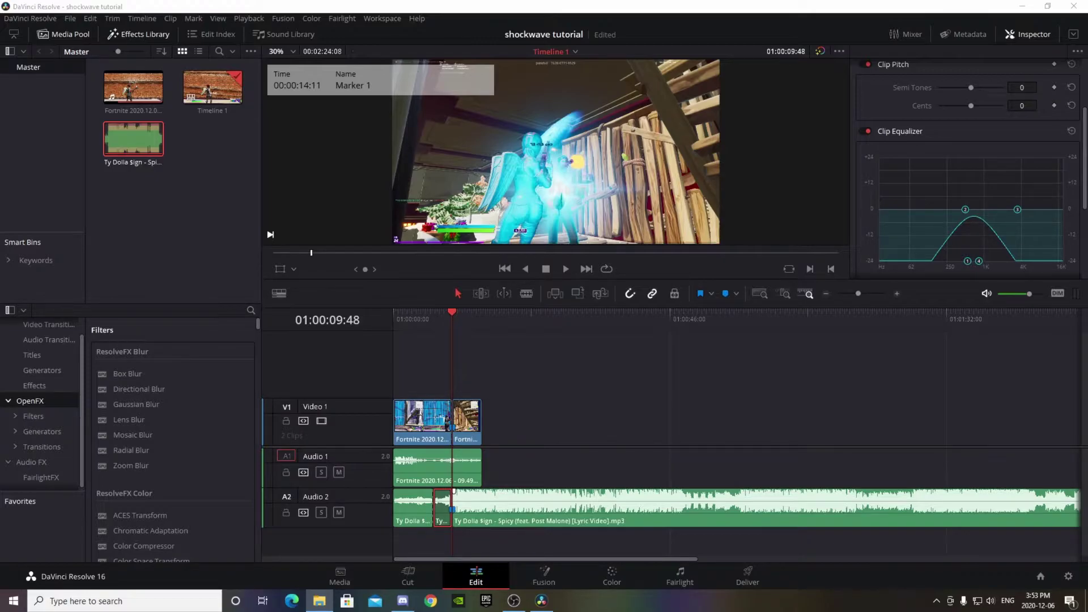
left_click_drag(1087, 335, 453, 376)
Preview the Yarn Shockwave clip over the gameplay and remove it from Video 2.
left_click(566, 269)
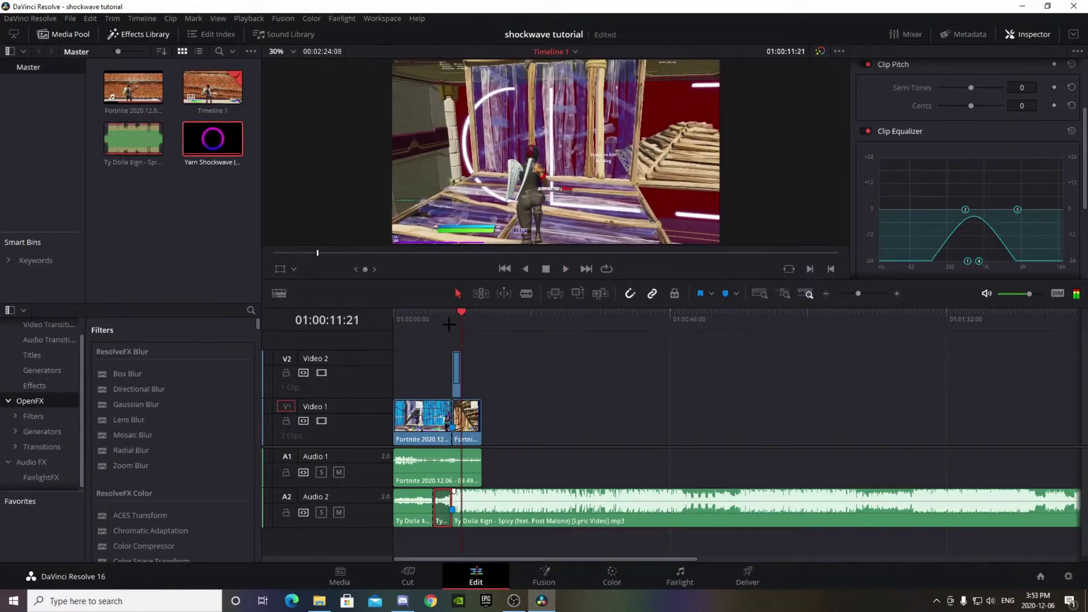
left_click(546, 268)
left_click(567, 269)
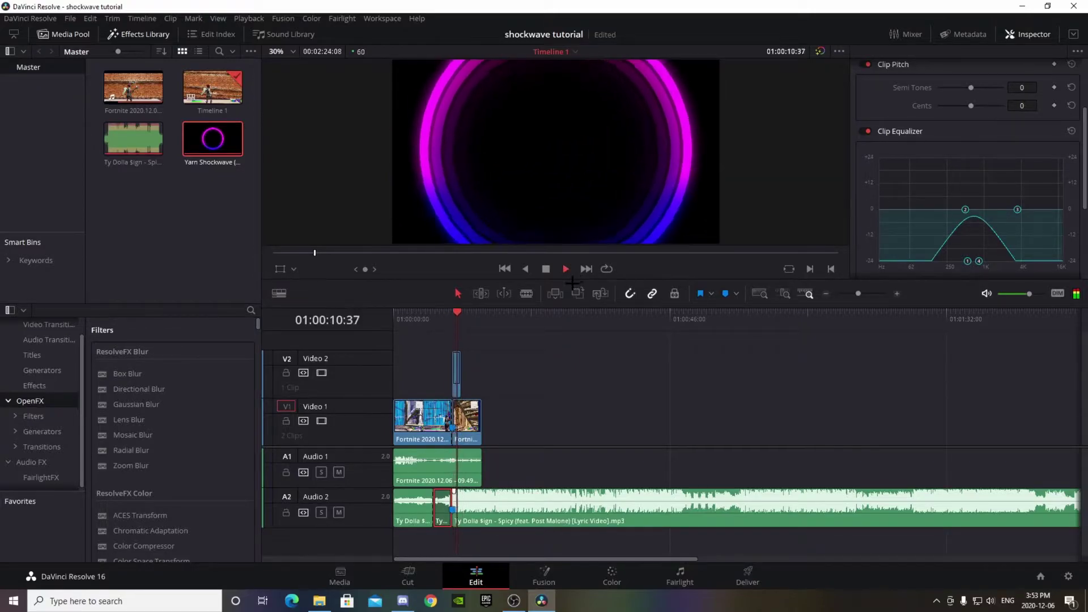
left_click(566, 268)
left_click(456, 371)
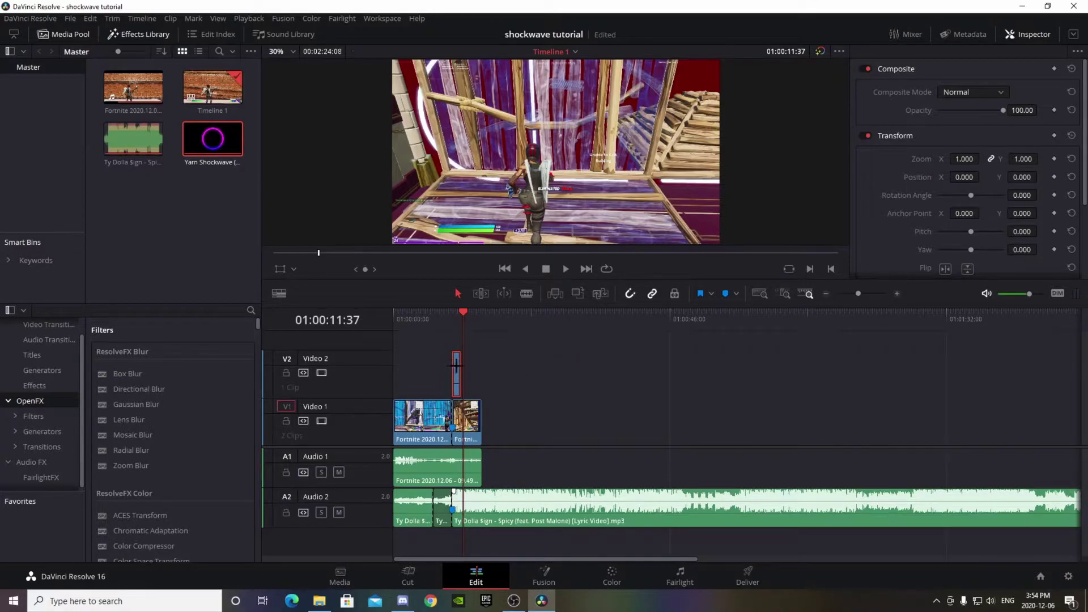
right_click(456, 366)
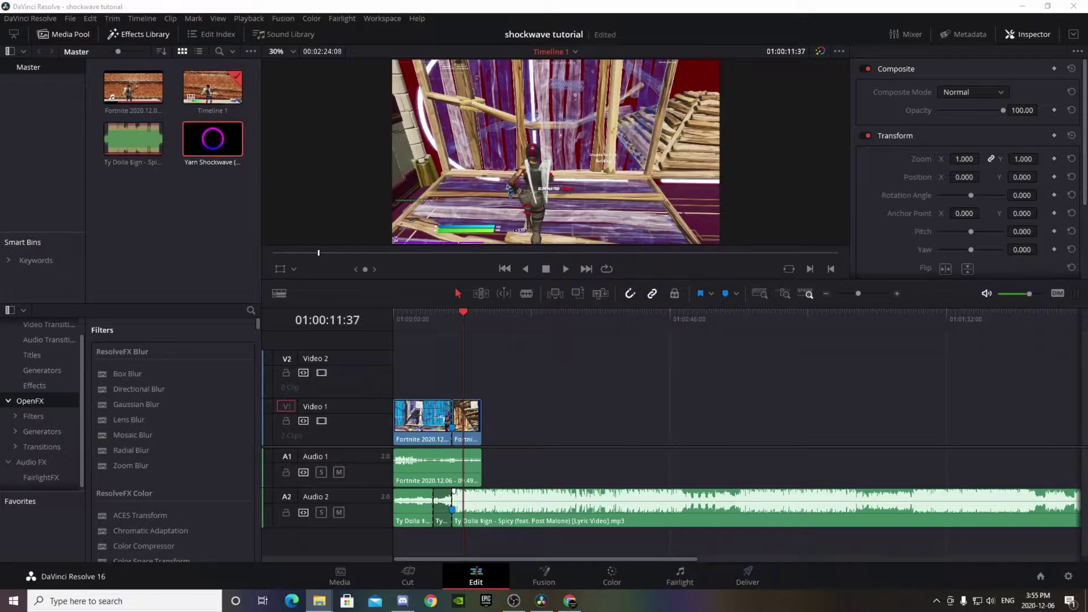
Import the Circle_Matte-4 (1) clip onto Video 2 at the beat drop marker and preview it over the gameplay.
mouse_move(594, 200)
left_mouse_down()
mouse_move(195, 222)
mouse_move(610, 318)
mouse_move(454, 376)
left_mouse_up()
left_click(457, 319)
left_click_drag(456, 318, 439, 321)
left_click(565, 270)
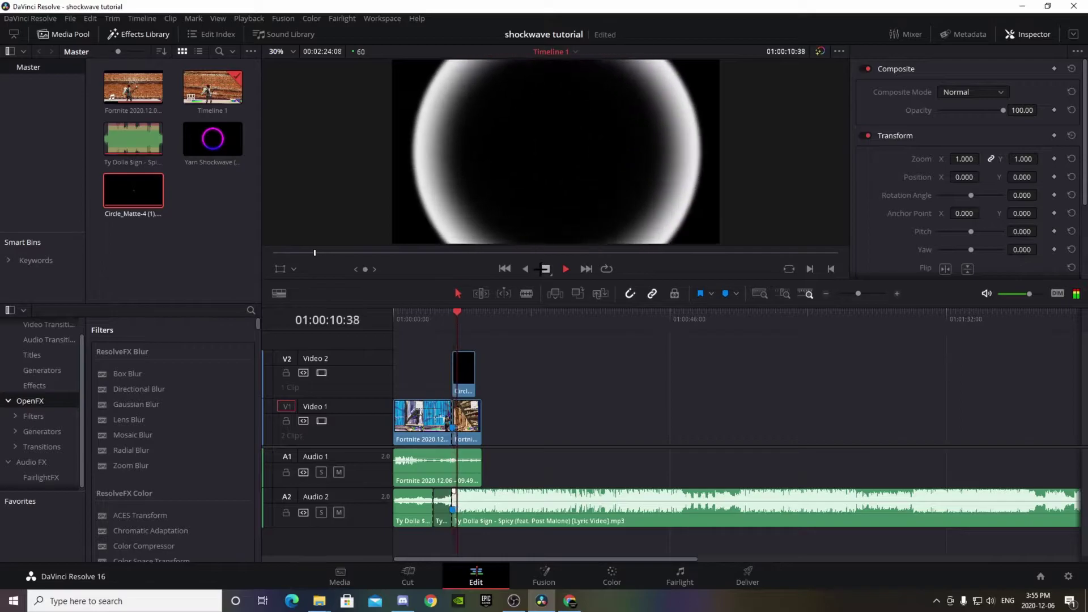
key("space")
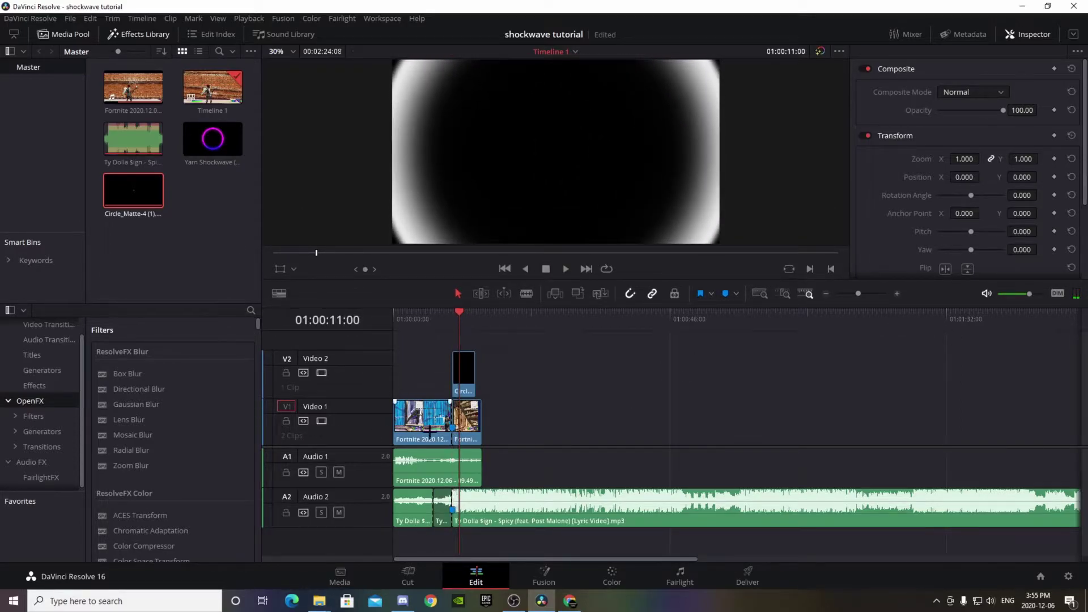
Open the circle matte clip in Fusion at 01:00:09:48 and add a Delta Keyer between MediaIn1 and MediaOut1.
left_click(454, 317)
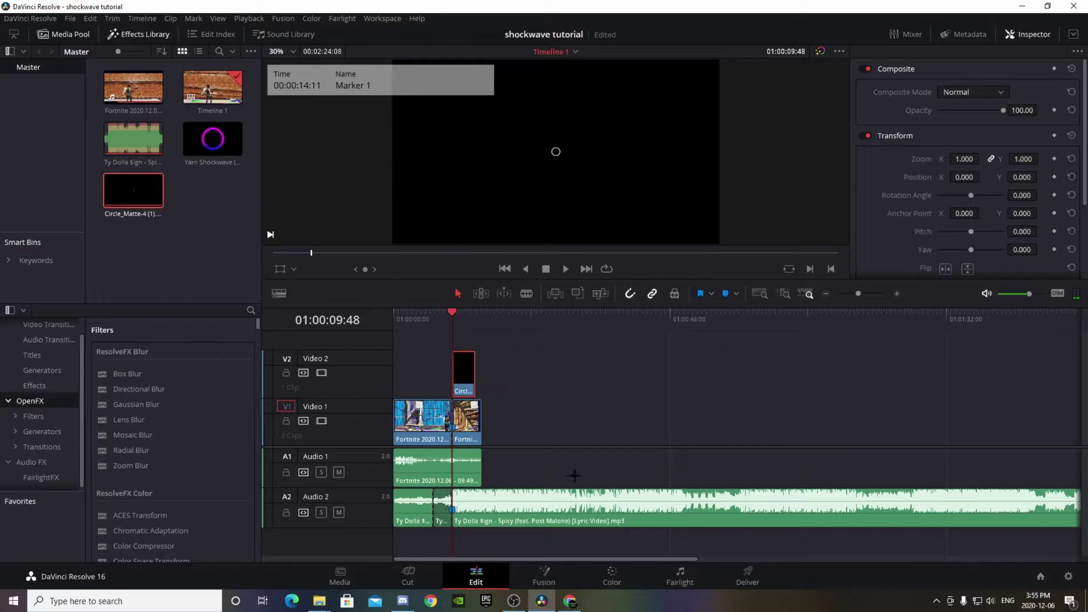
left_click(549, 574)
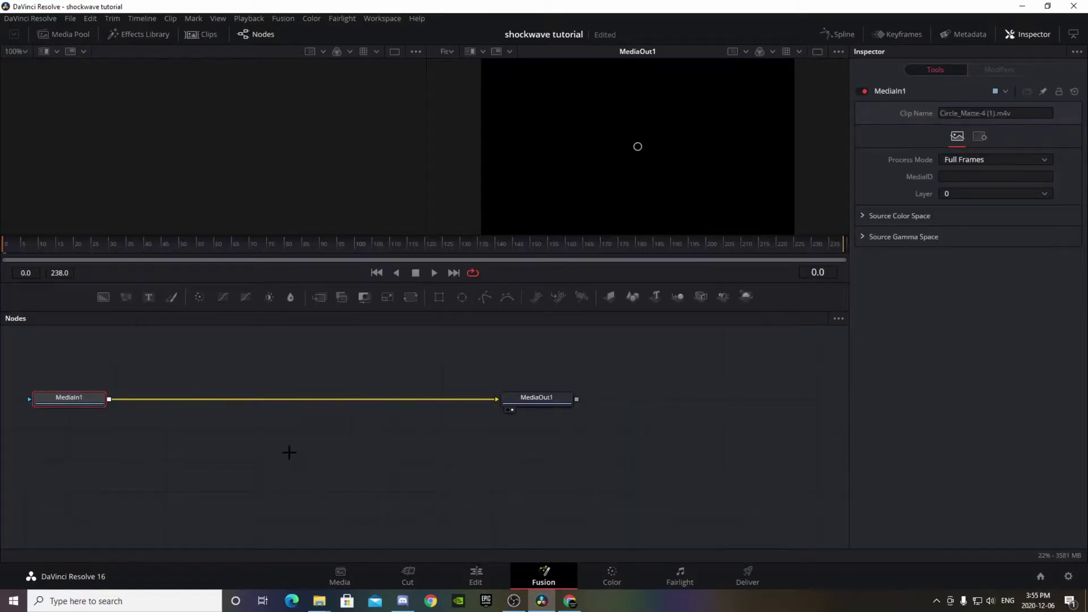
key("shift+space")
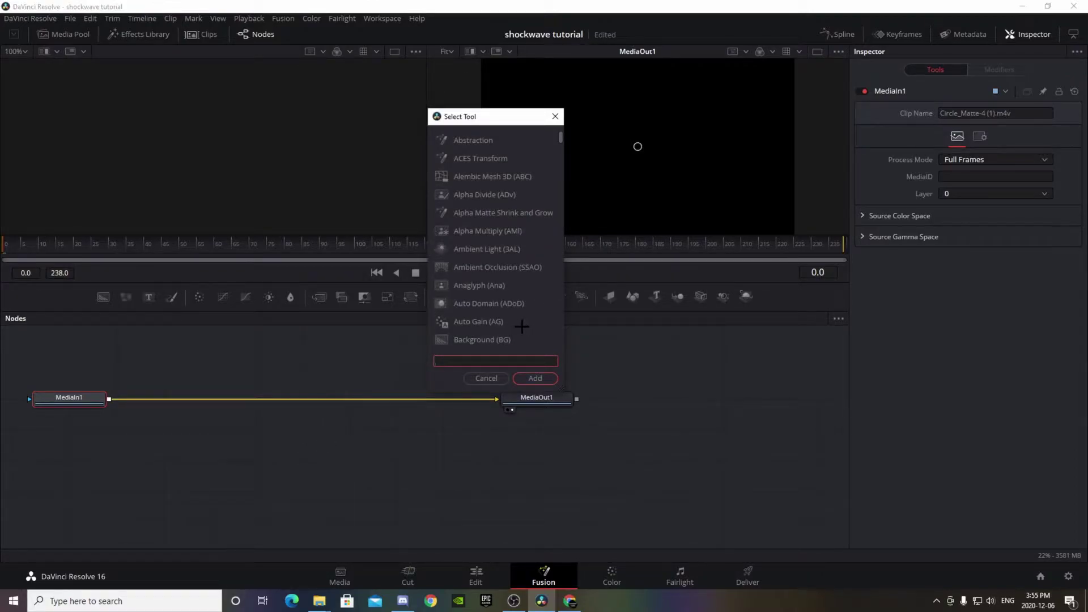
type("da")
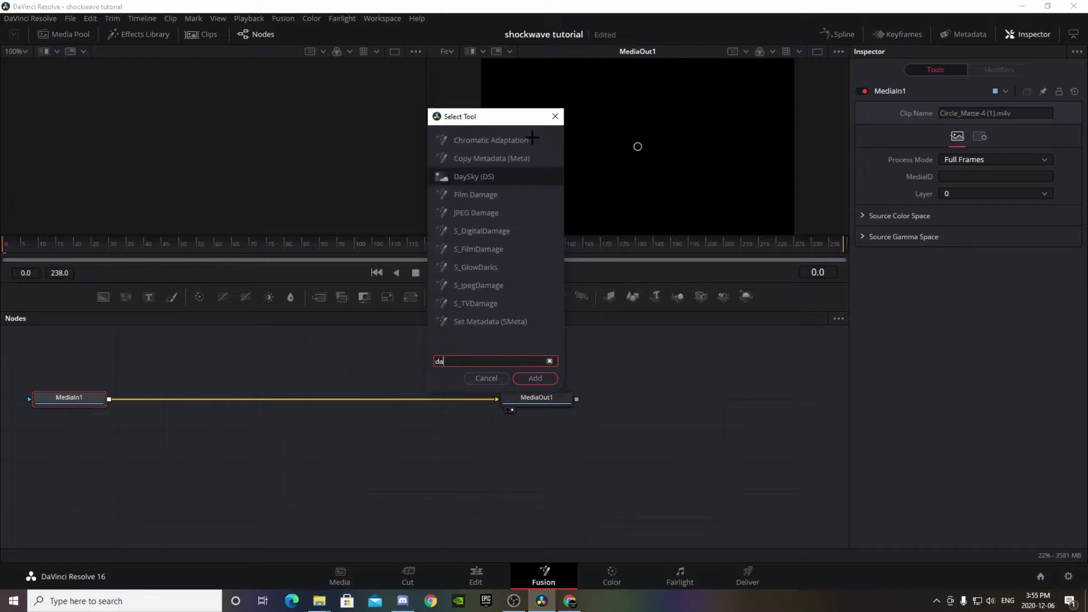
type("l")
key("BackSpace")
key("BackSpace")
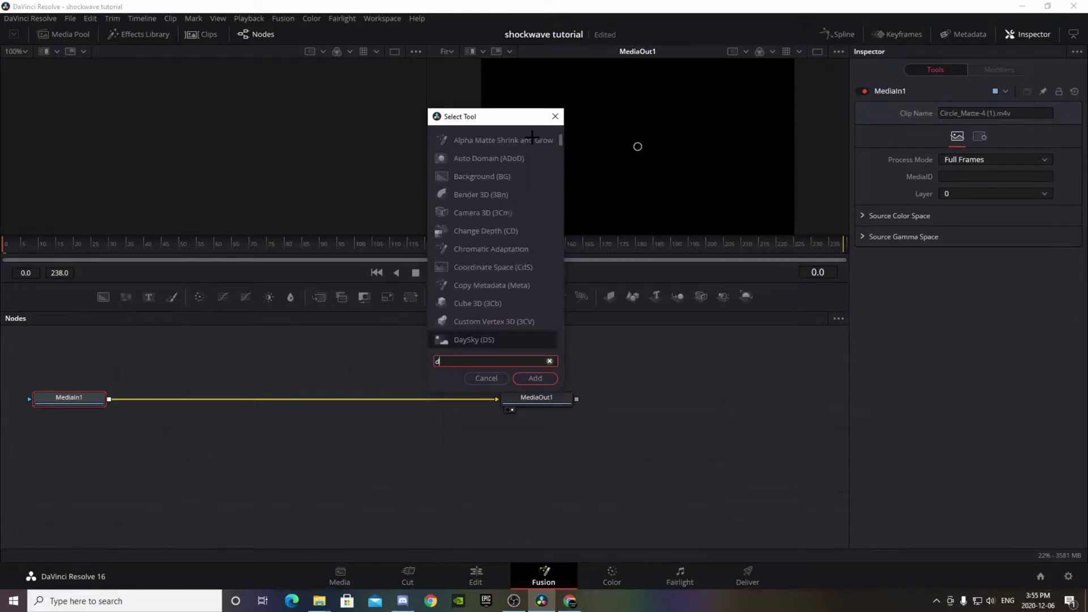
type("el")
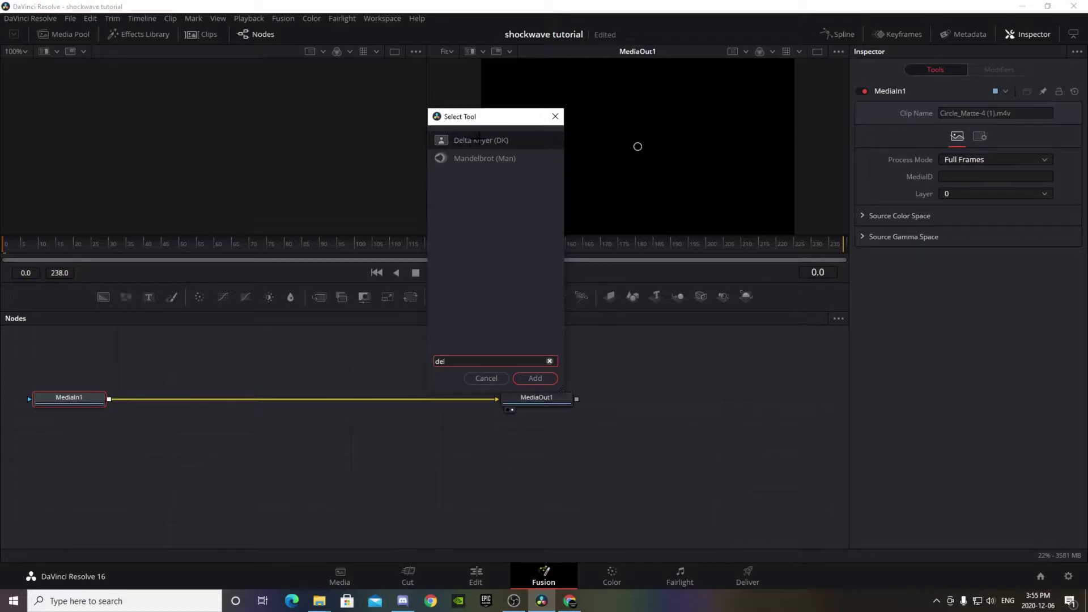
left_click(478, 140)
left_click(535, 378)
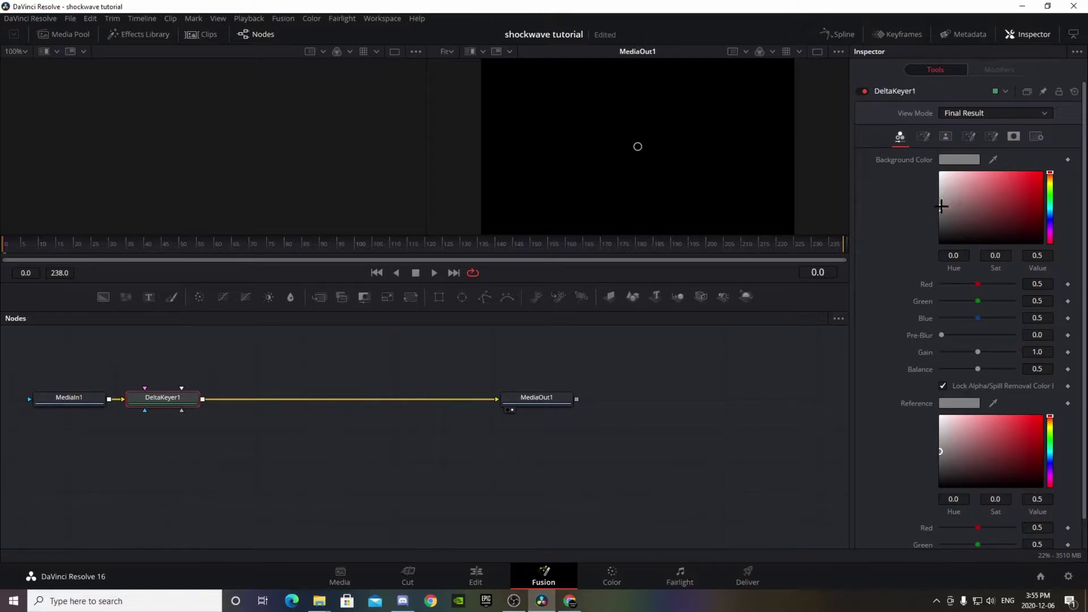
Set the Delta Keyer's background and reference colors to black to key out the matte's background, and return to the edit timeline.
left_click_drag(942, 206, 941, 244)
left_click_drag(941, 448, 934, 511)
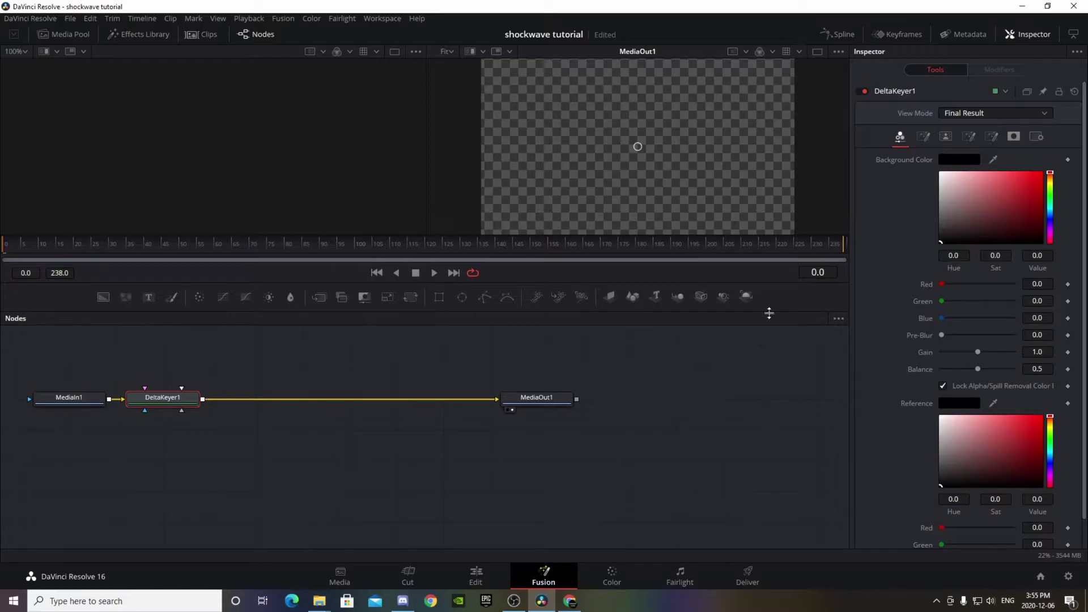
left_click(476, 576)
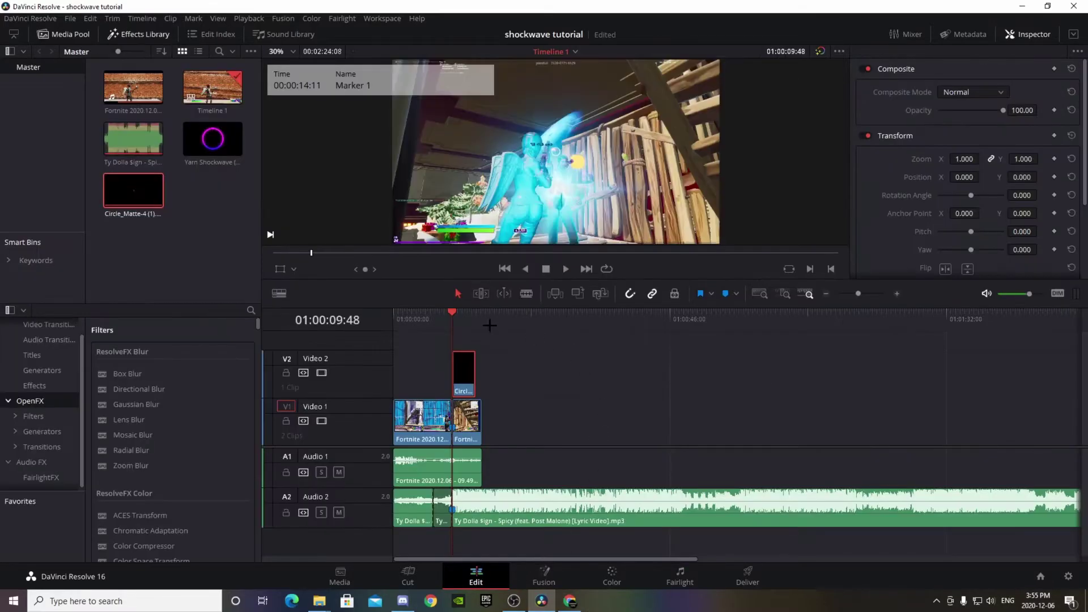
Play the timeline from just before the beat drop to check the keyed shockwave over the gameplay.
left_click(433, 317)
left_click(566, 270)
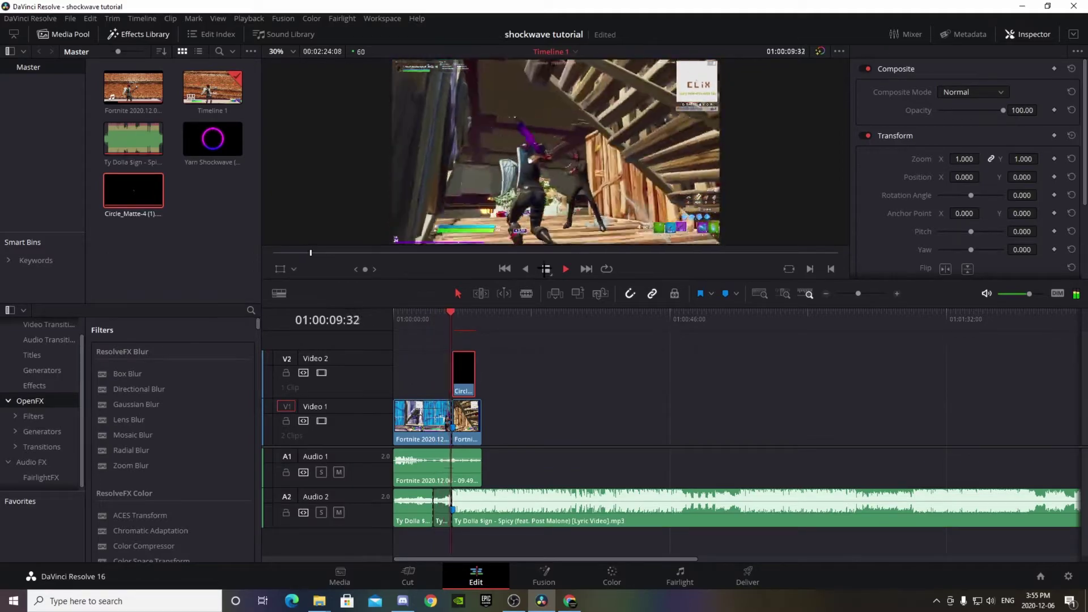
left_click(545, 268)
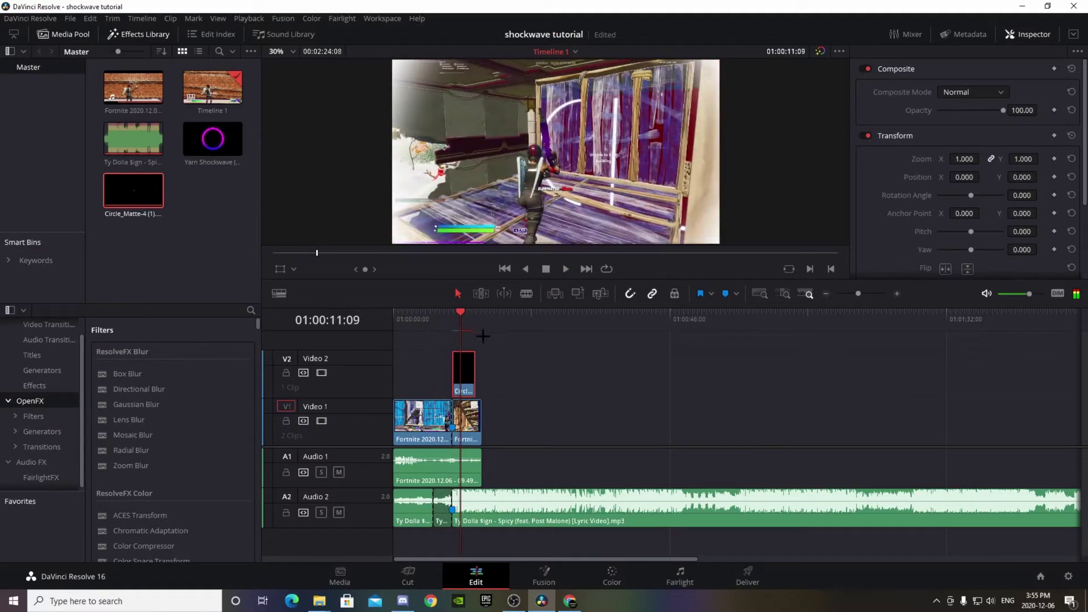
Increase the clip speed of the circle matte on Video 2, shortening it to roughly a fifth of its duration.
left_click(452, 313)
right_click(464, 374)
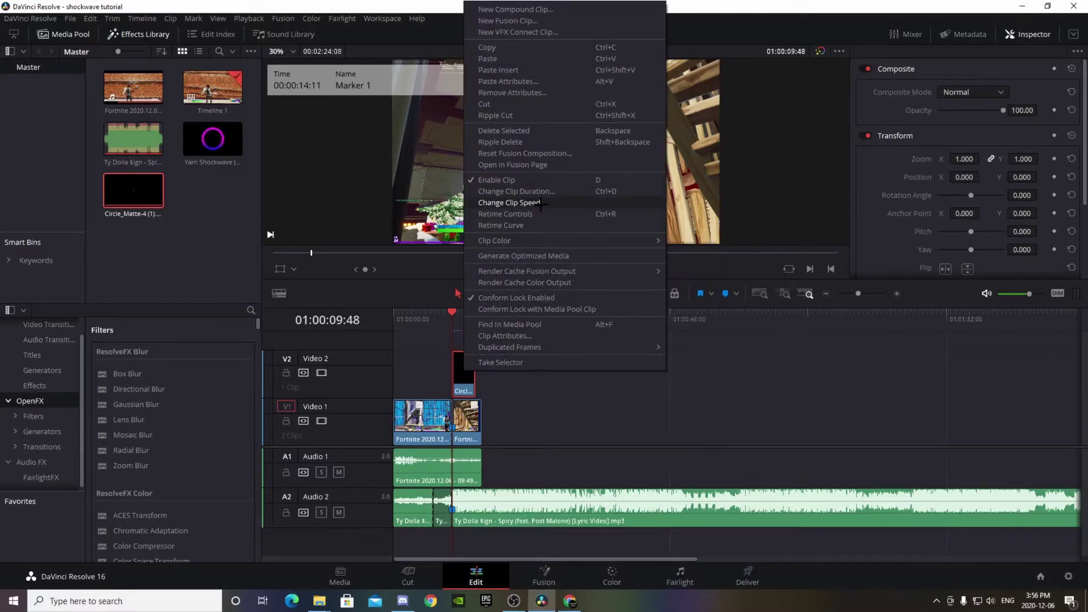
left_click(512, 202)
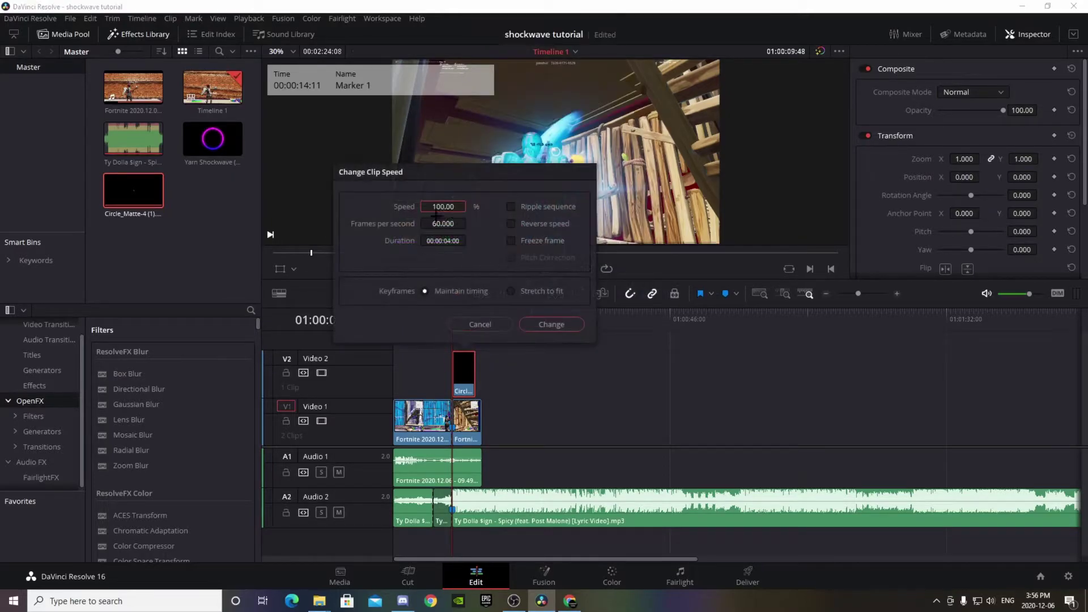
left_click(453, 207)
type("5")
left_click(547, 325)
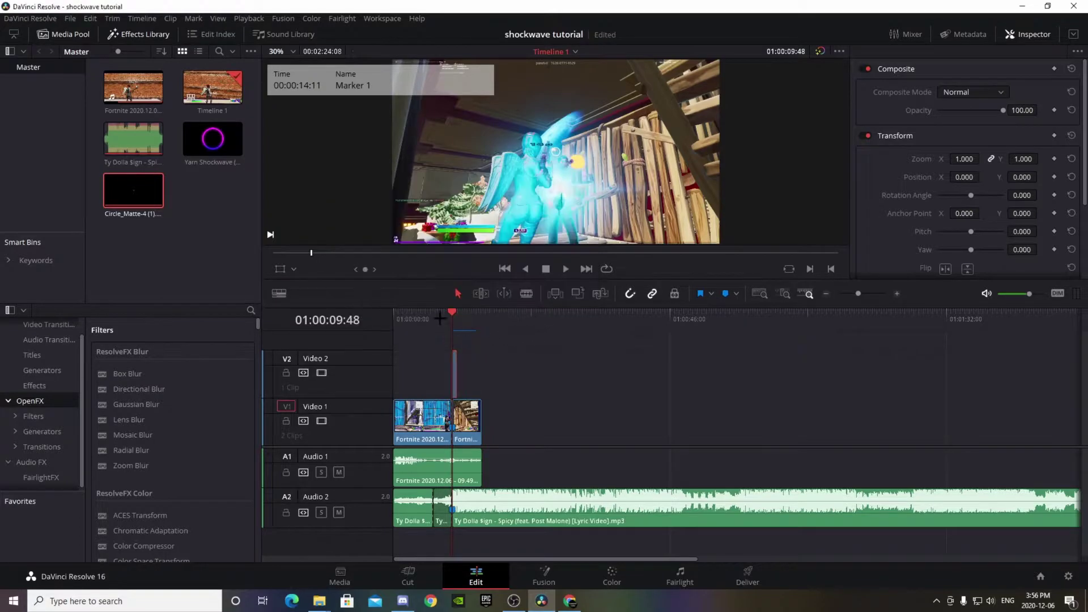
Play the section around the beat drop to check the sped-up shockwave's timing, returning the playhead to the marker at 01:00:09:48.
left_click(566, 269)
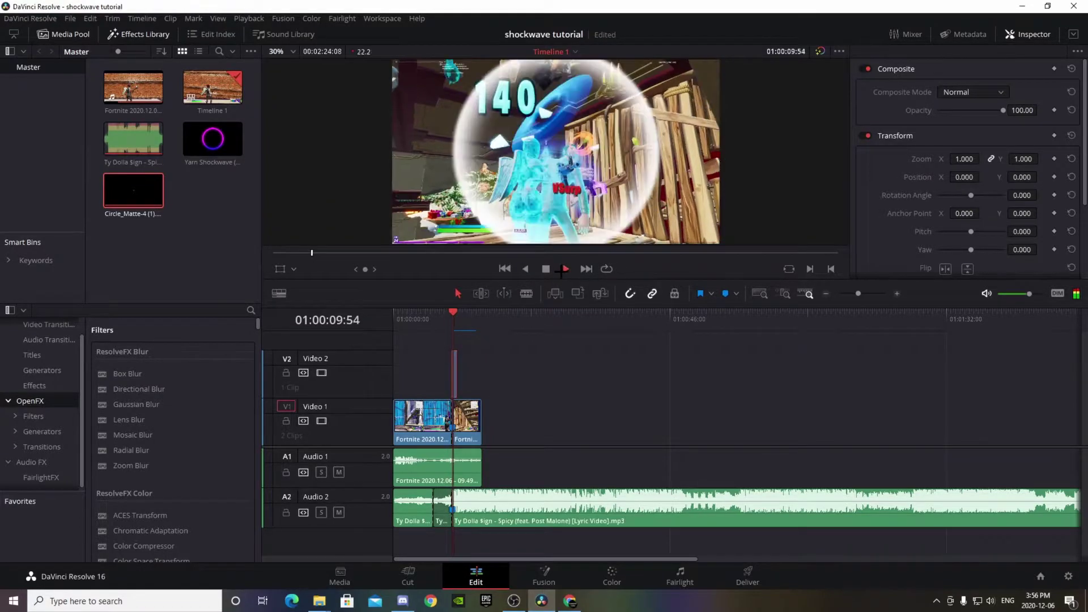
left_click(546, 269)
left_click(449, 316)
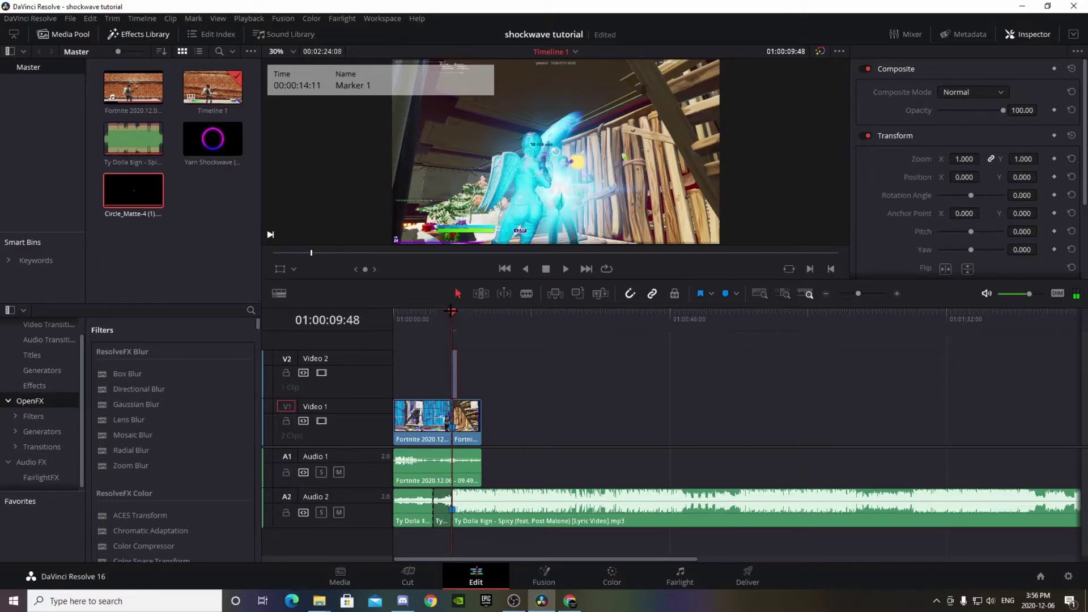
mouse_move(443, 315)
left_mouse_down()
mouse_move(469, 316)
mouse_move(441, 317)
left_mouse_up()
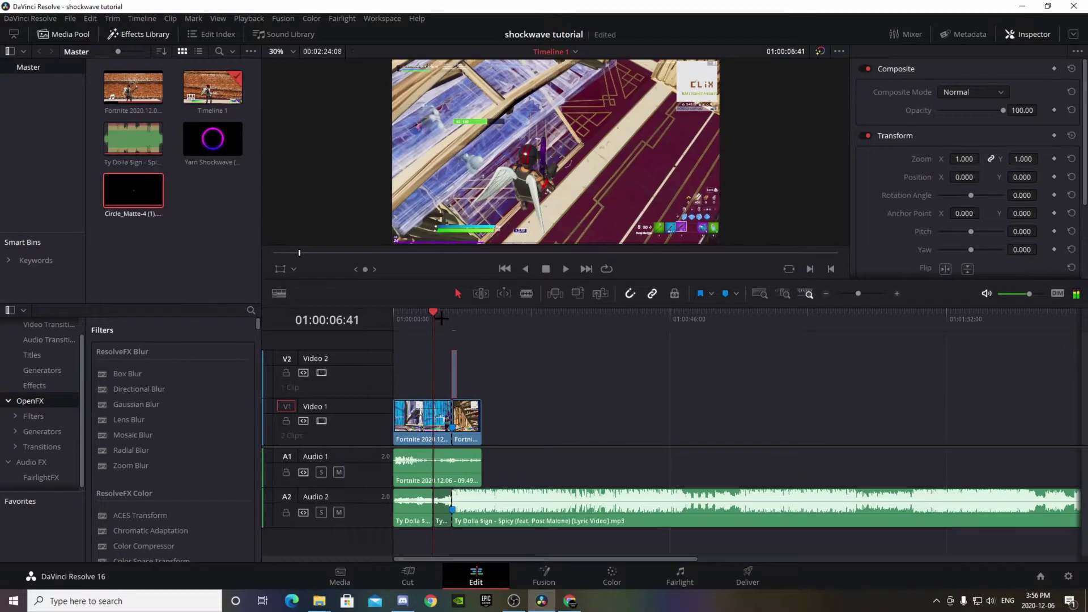
key("space")
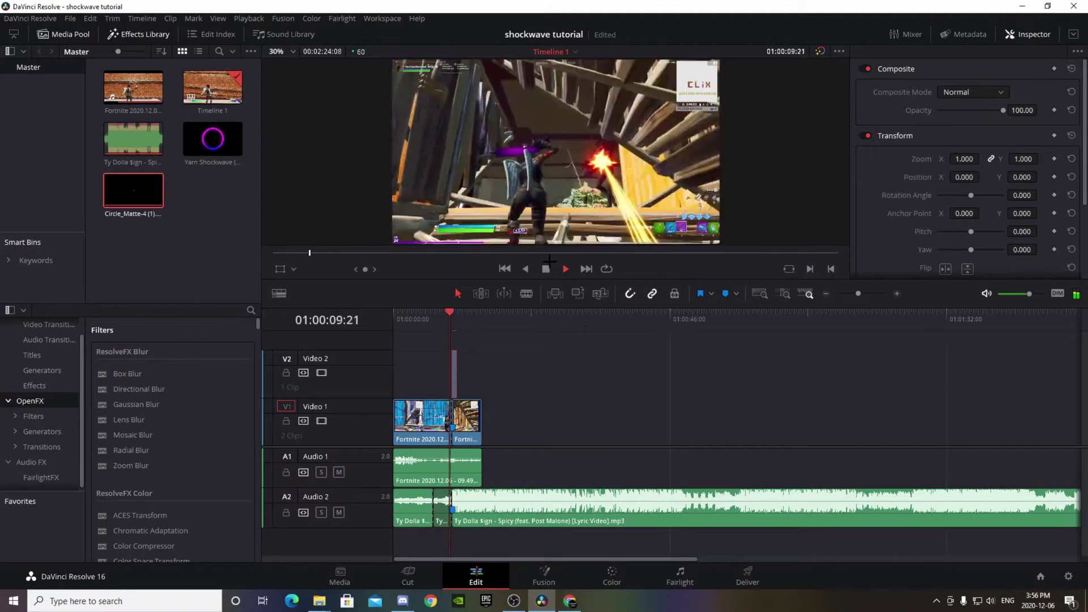
key("space")
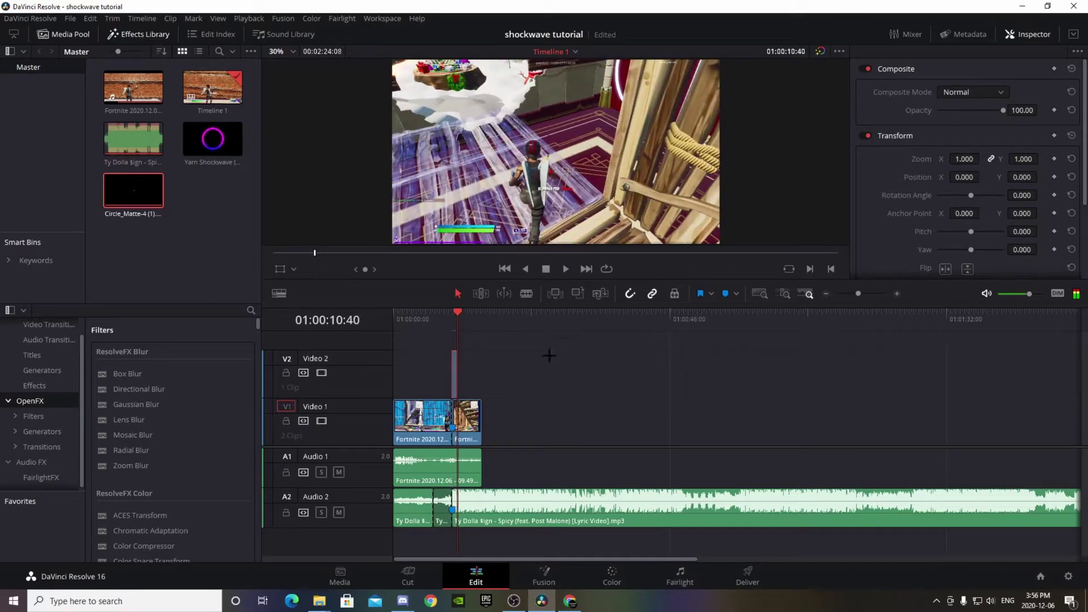
right_click(478, 314)
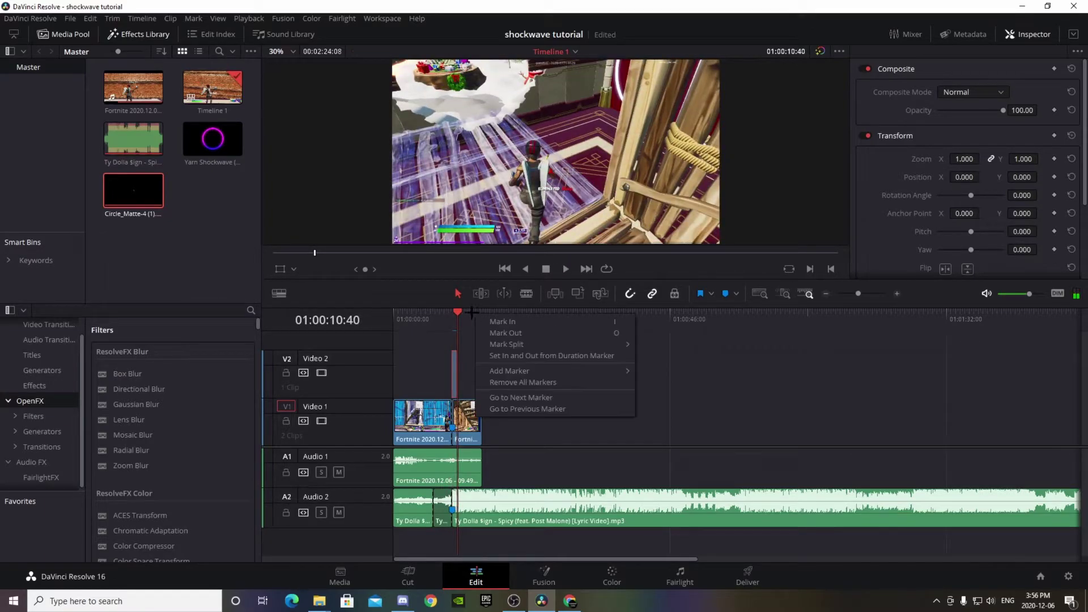
left_click(661, 400)
left_click(453, 321)
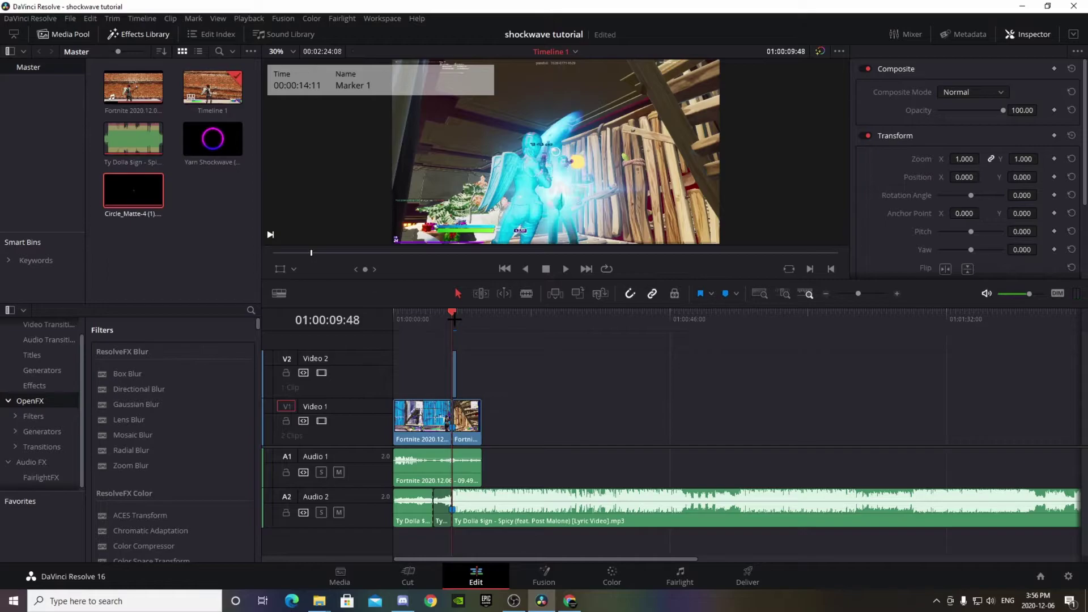
Split the first gameplay clip on Video 1 at 01:00:06:41 and select the short piece leading up to the marker.
left_click(440, 323)
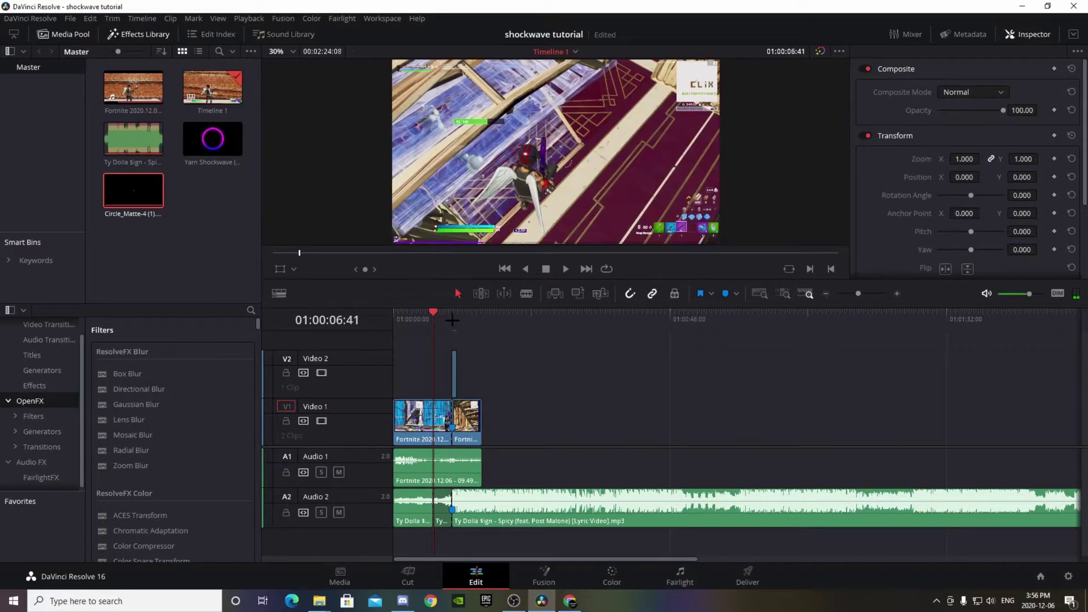
left_click(452, 317)
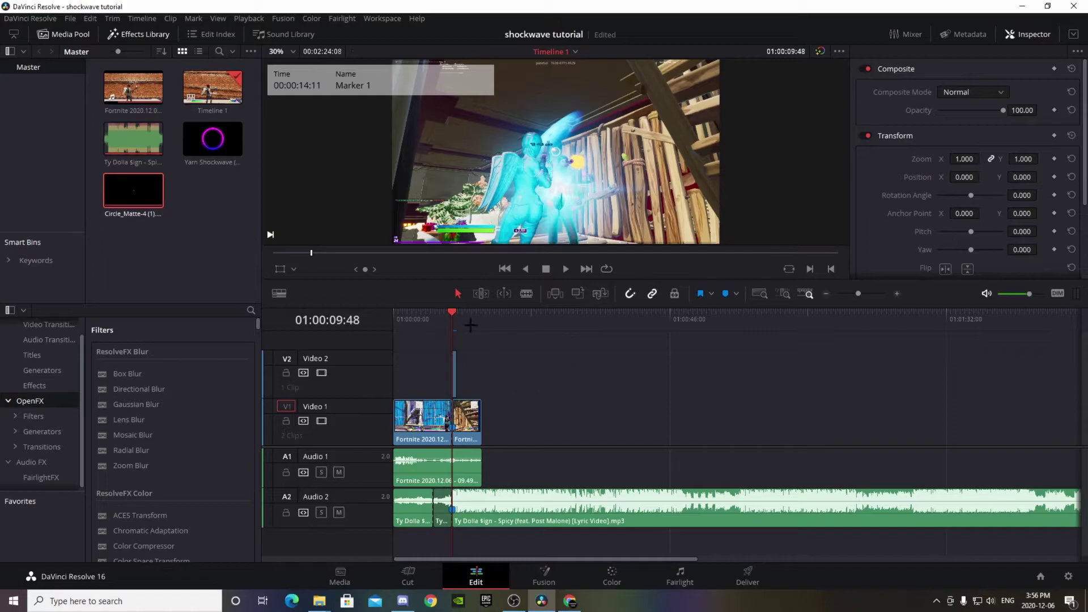
left_click(435, 318)
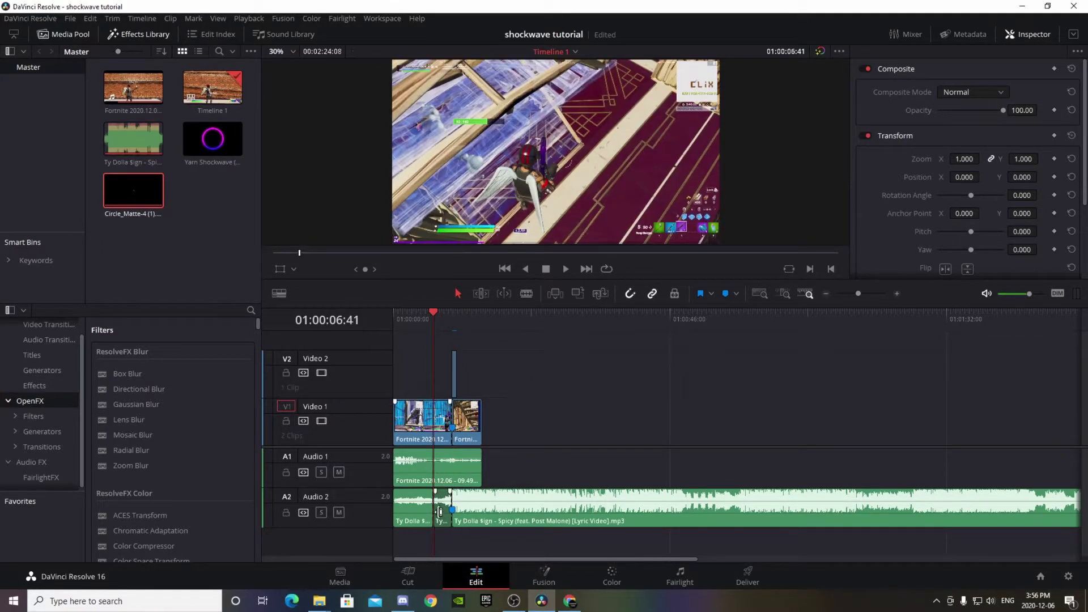
left_click(440, 418)
key("b")
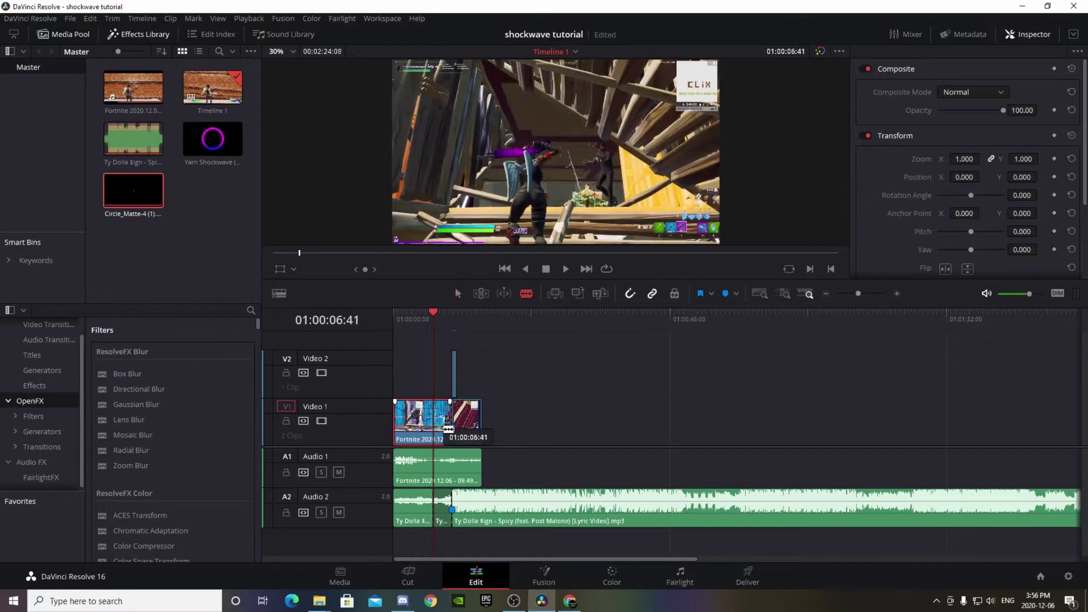
left_click(434, 419)
key("a")
left_click(443, 422)
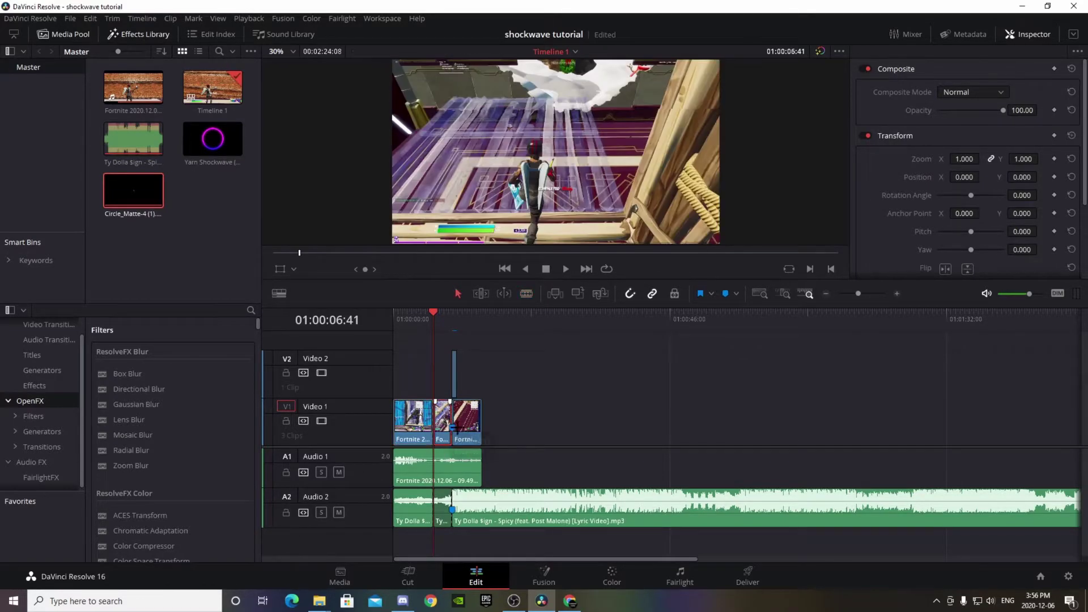
On the Color page, keyframe Corrector 1 so the clip's saturation goes from 37.60 at its first frame to 0 at its last frame.
left_click(612, 574)
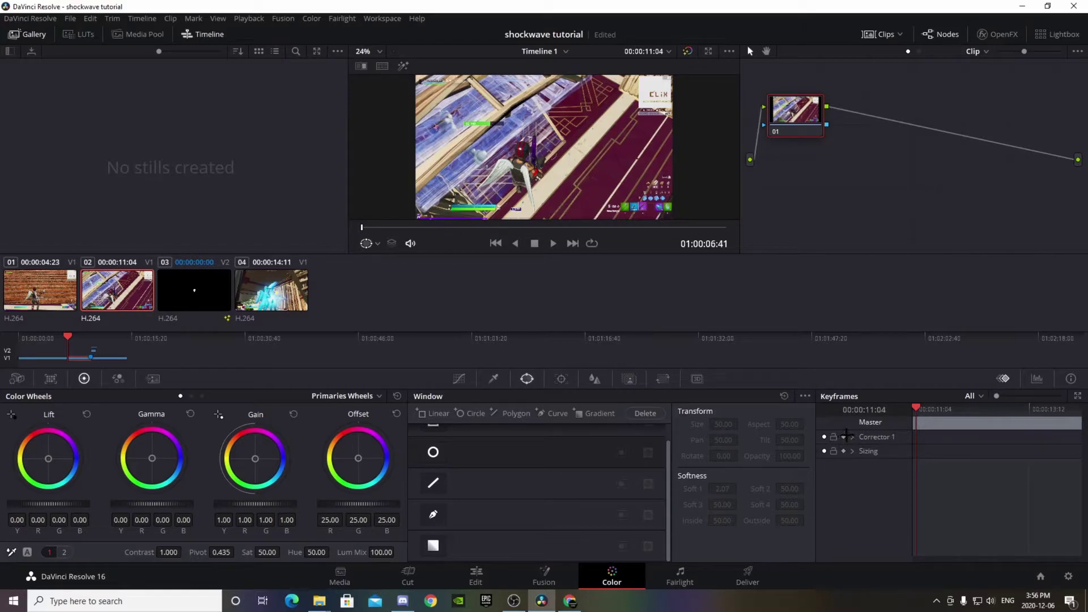
left_click(845, 437)
left_click_drag(267, 553, 252, 553)
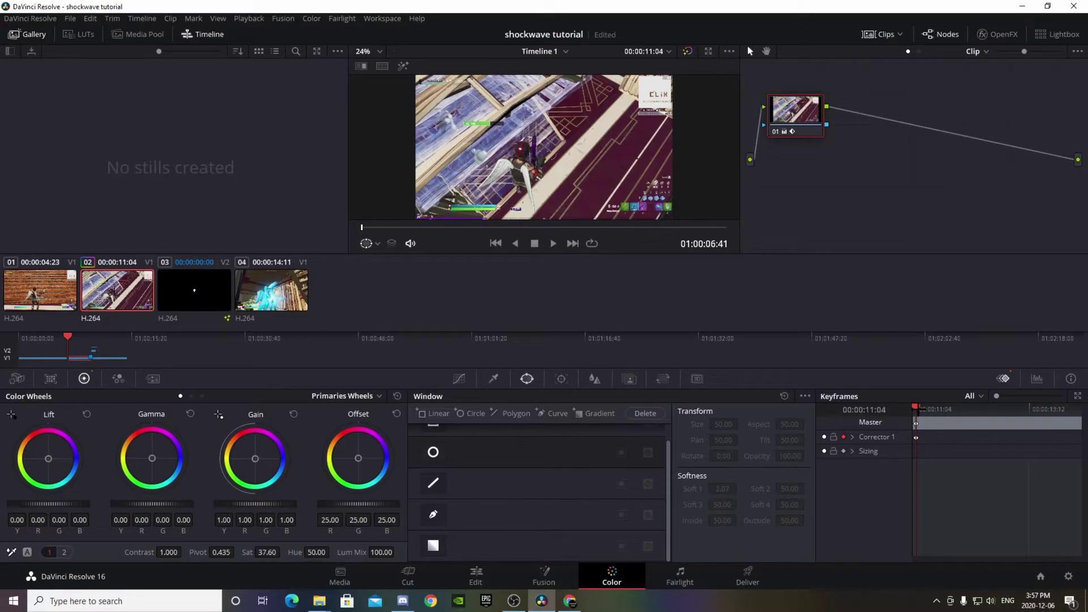
left_click_drag(916, 409, 1082, 417)
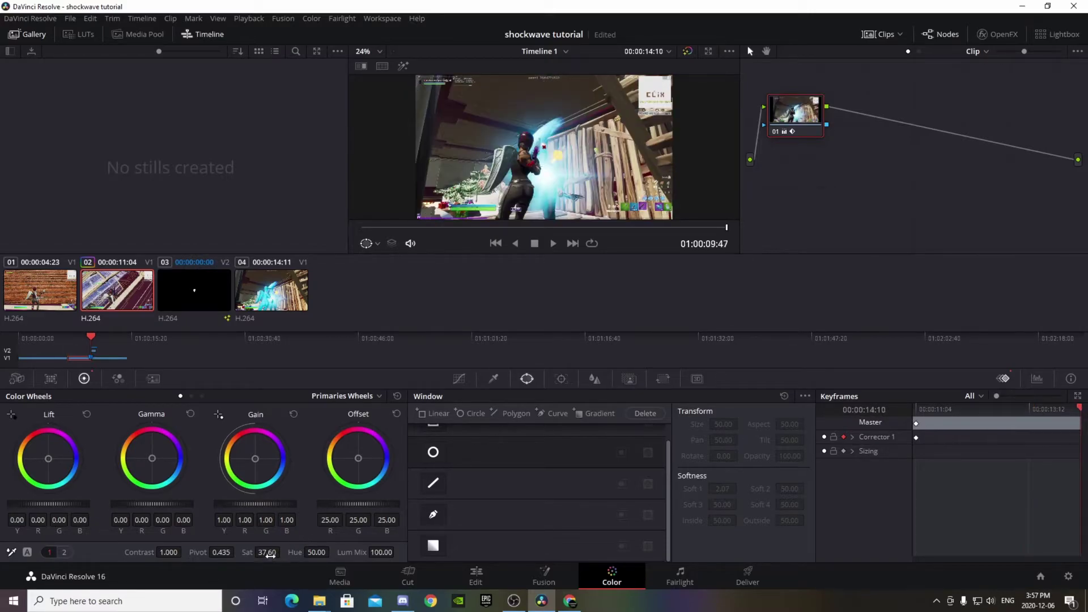
left_click_drag(271, 553, 233, 554)
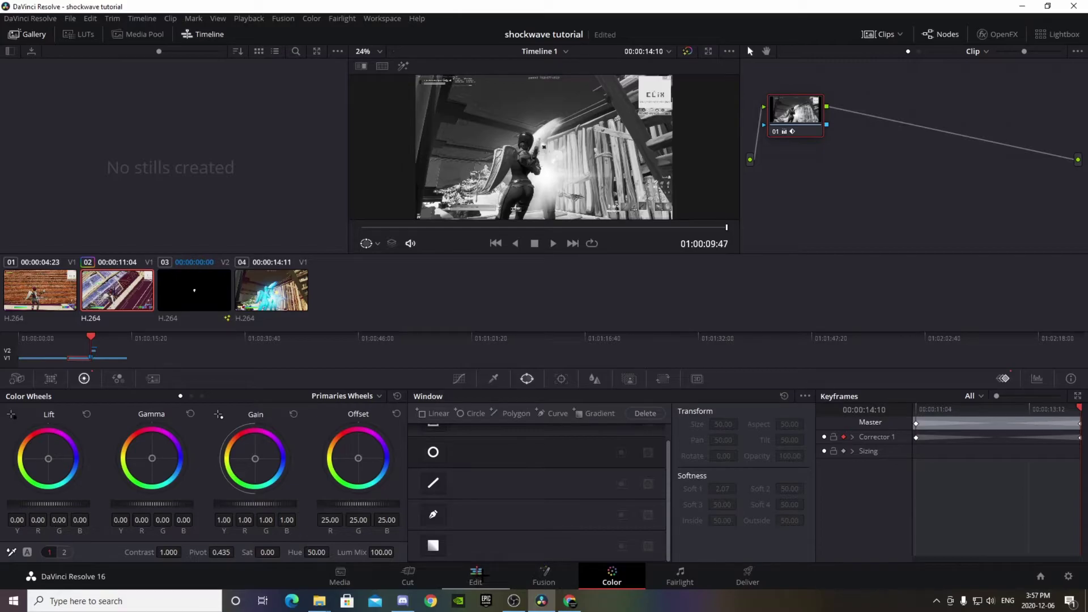
Return to the edit timeline and play from 01:00:06:41 through the beat drop to check the desaturation fade, returning the playhead to the marker.
left_click(476, 575)
left_click(434, 313)
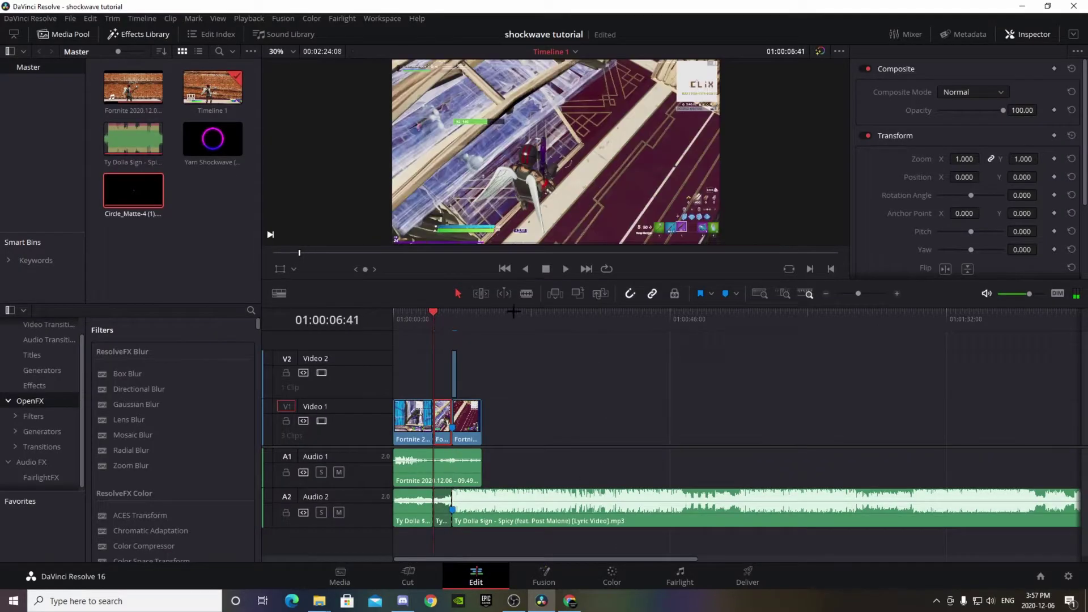
left_click(565, 268)
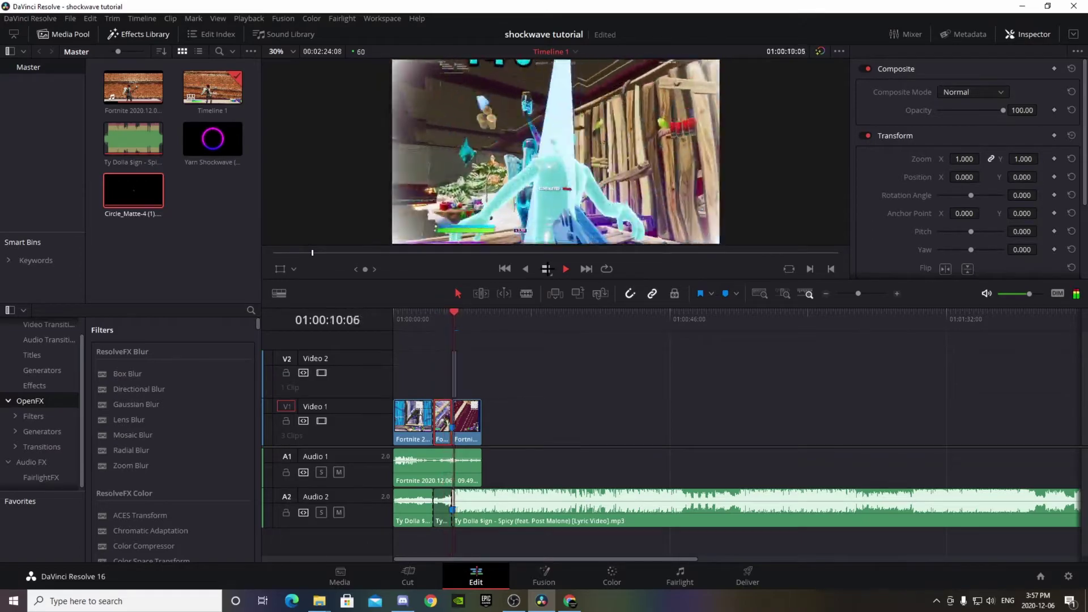
left_click(546, 269)
left_click(454, 315)
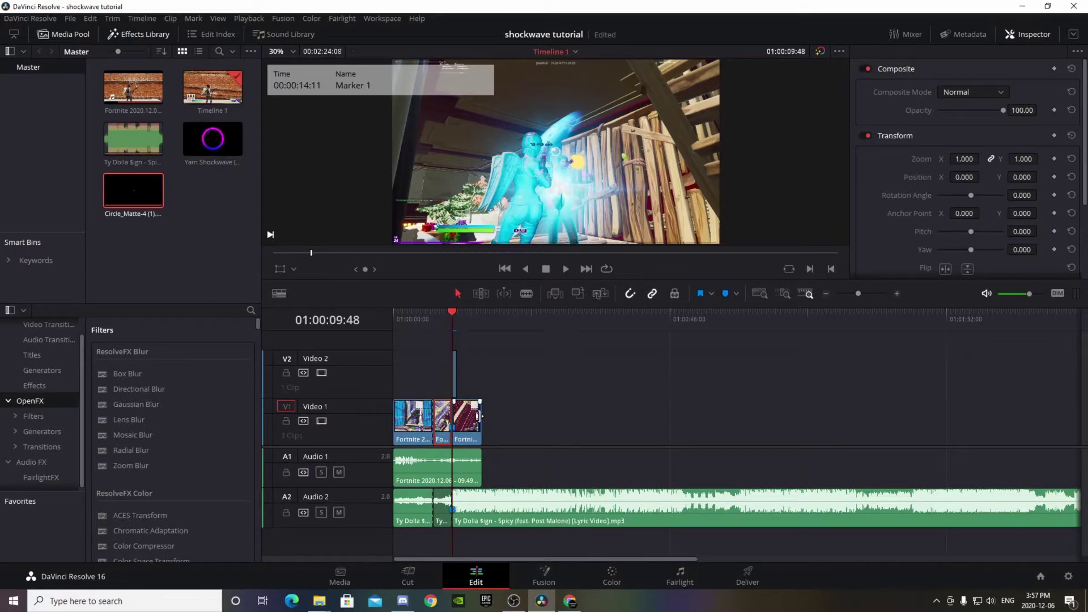
Open the gameplay clip after the marker for color grading at its first frame and add a layer node to it.
left_click(472, 424)
double_click(468, 424)
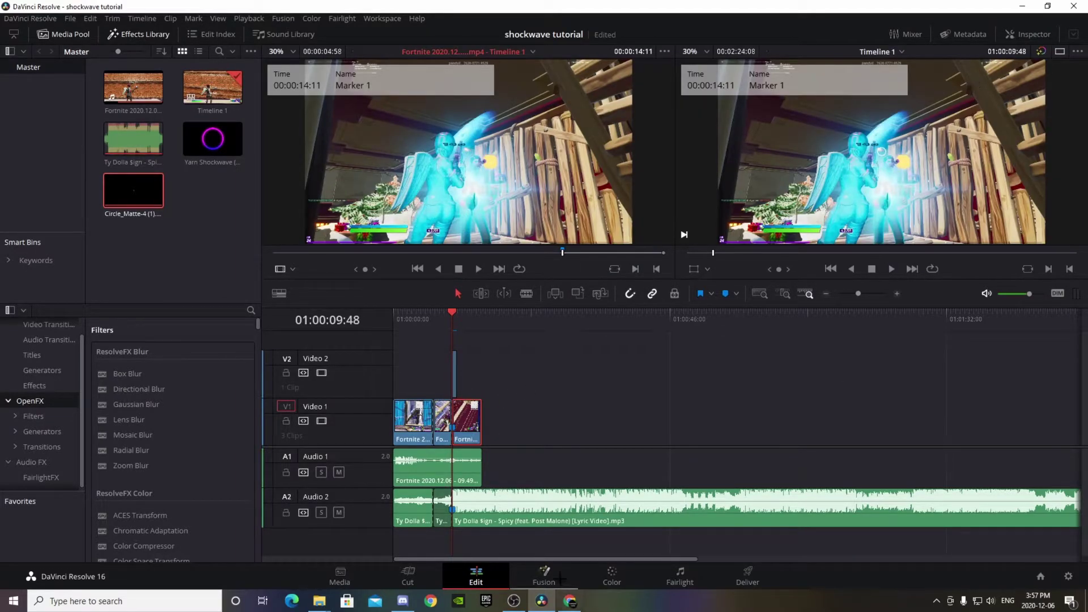
left_click(612, 575)
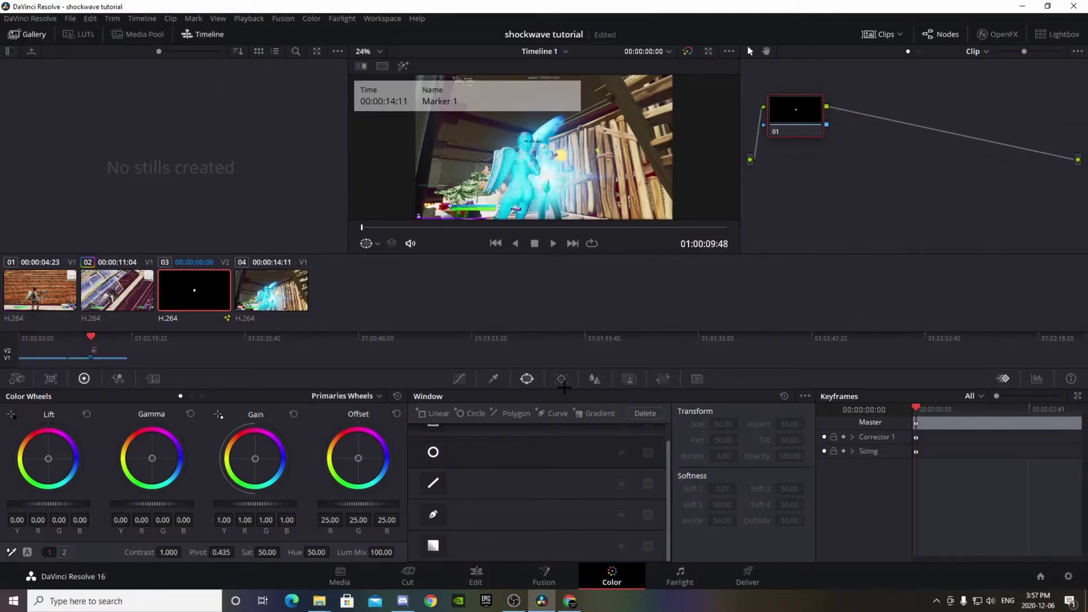
left_click(251, 297)
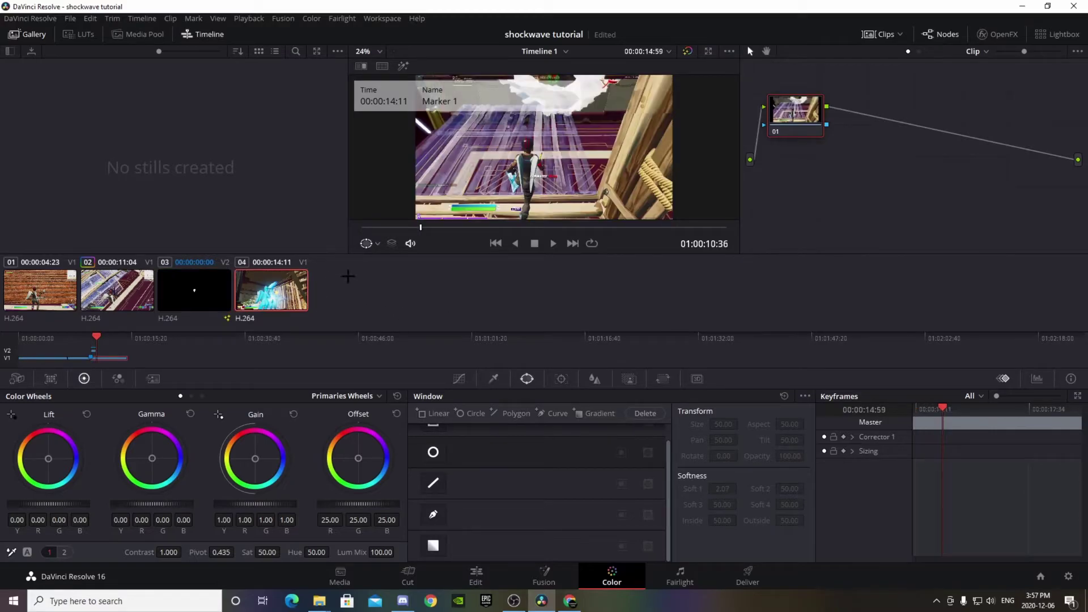
left_click_drag(943, 407, 896, 409)
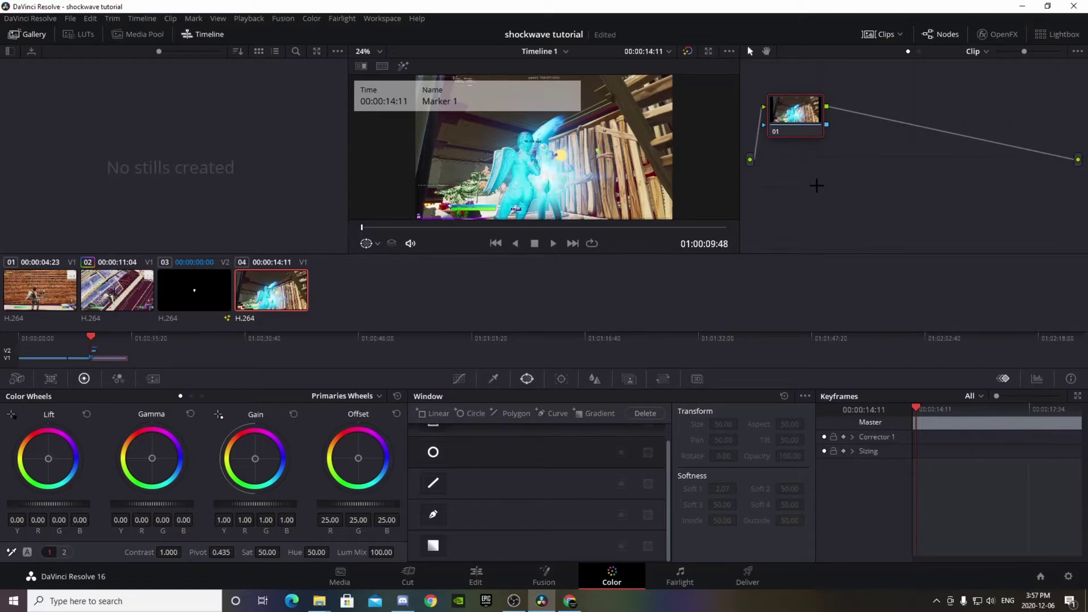
key("alt+l")
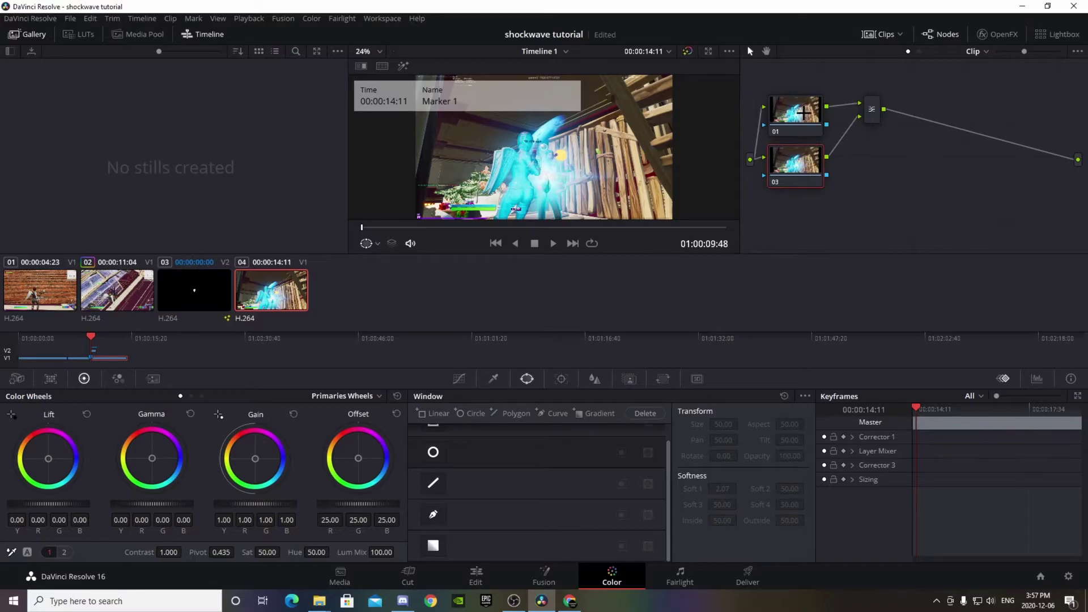
Make node 01 black and white by removing its saturation and enabling Monochrome in the RGB Mixer.
left_click(802, 115)
left_click_drag(802, 116, 800, 115)
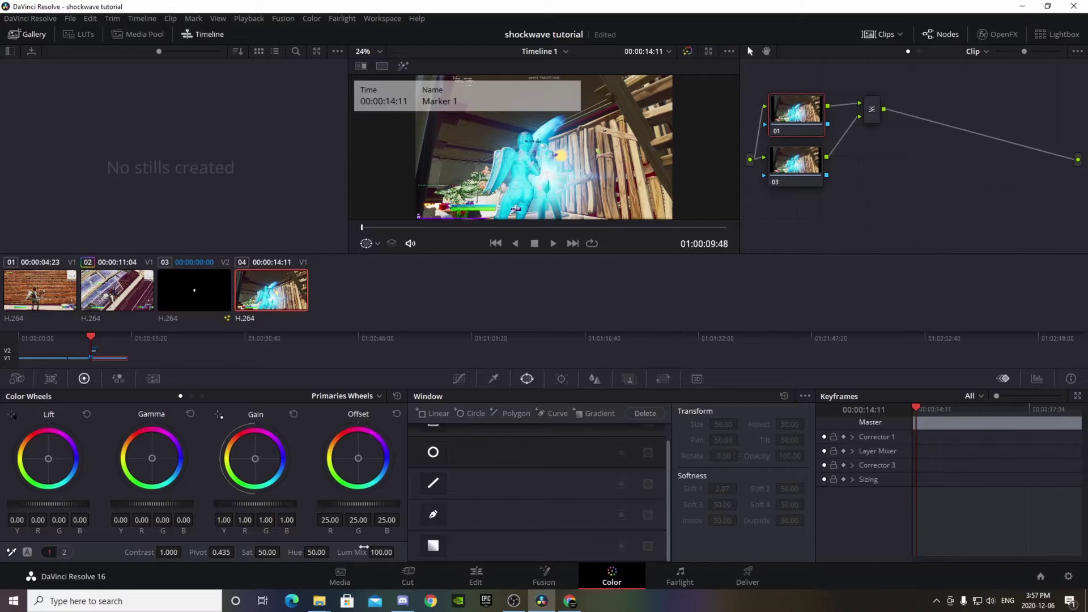
left_click_drag(271, 554, 221, 554)
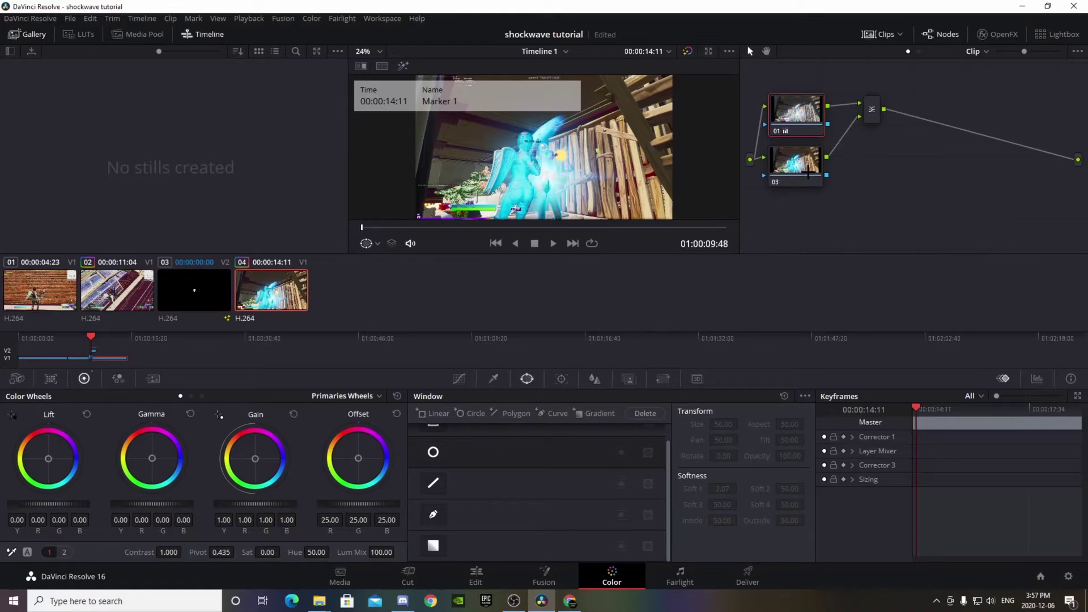
left_click(808, 173)
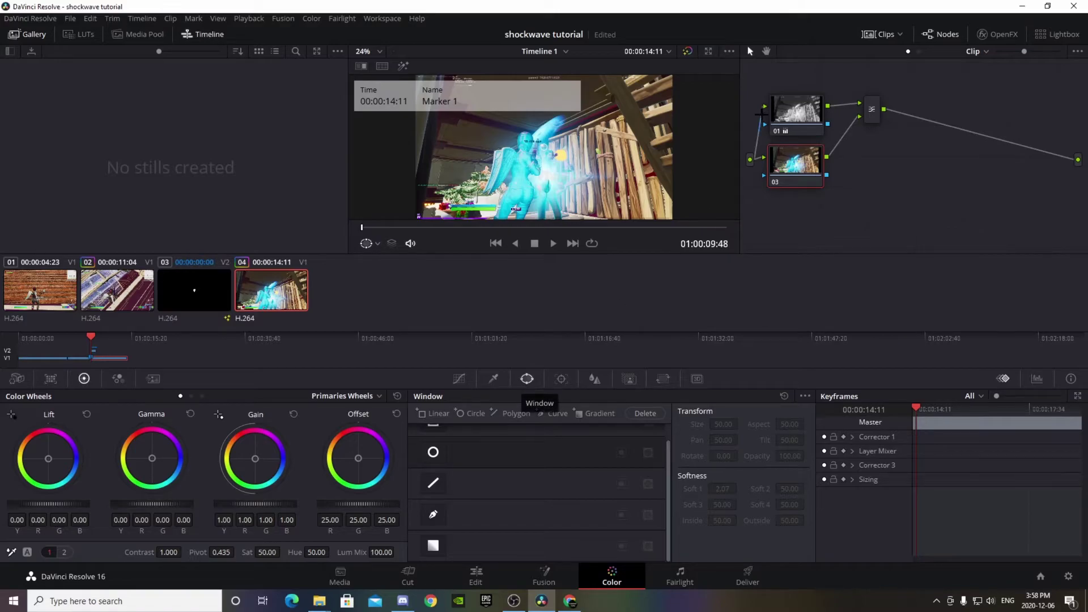
left_click(785, 113)
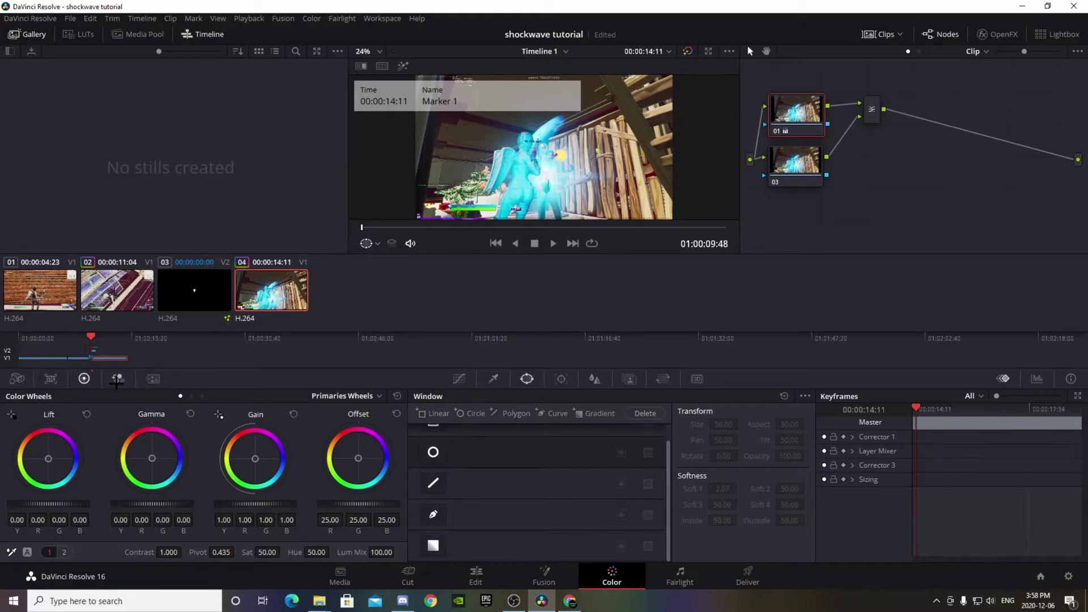
left_click(119, 379)
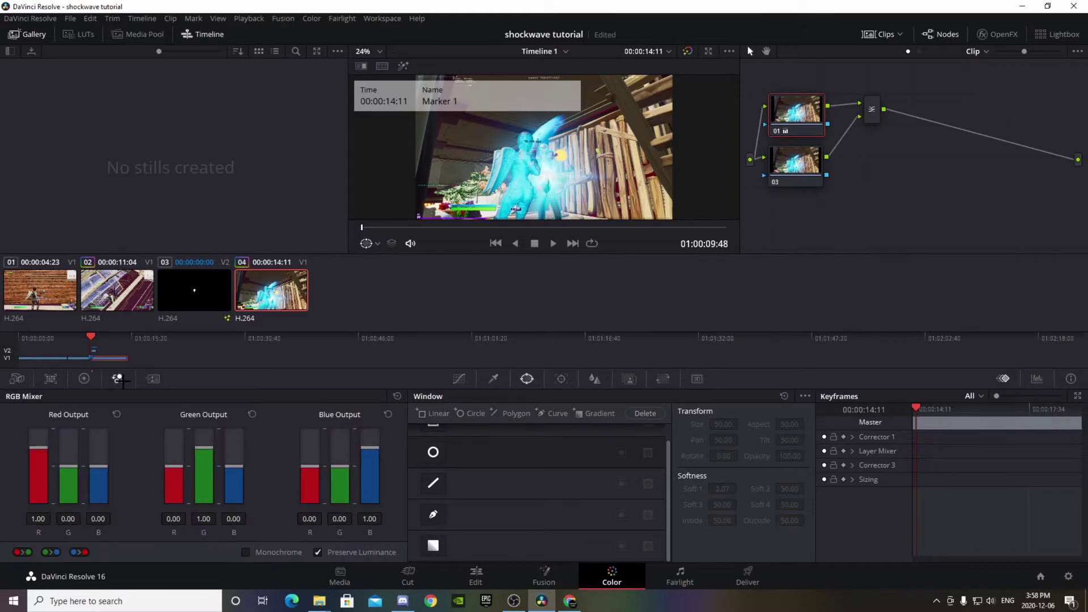
left_click(245, 553)
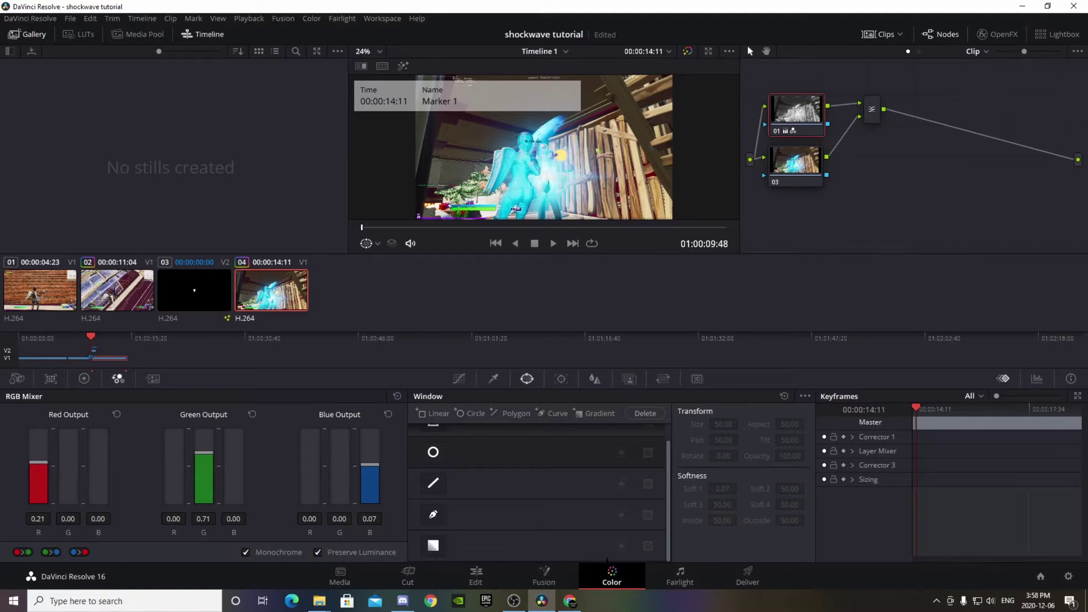
Add a circle window to node 03 and enable keyframing for Corrector 1 and Corrector 3 at the clip's first frame.
left_click(787, 183)
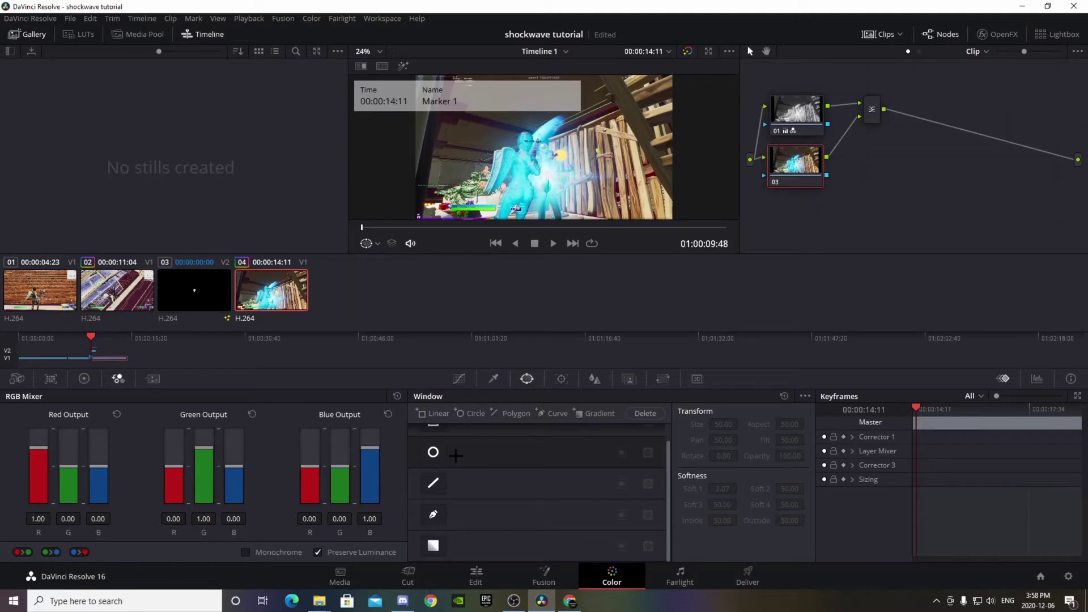
left_click(434, 452)
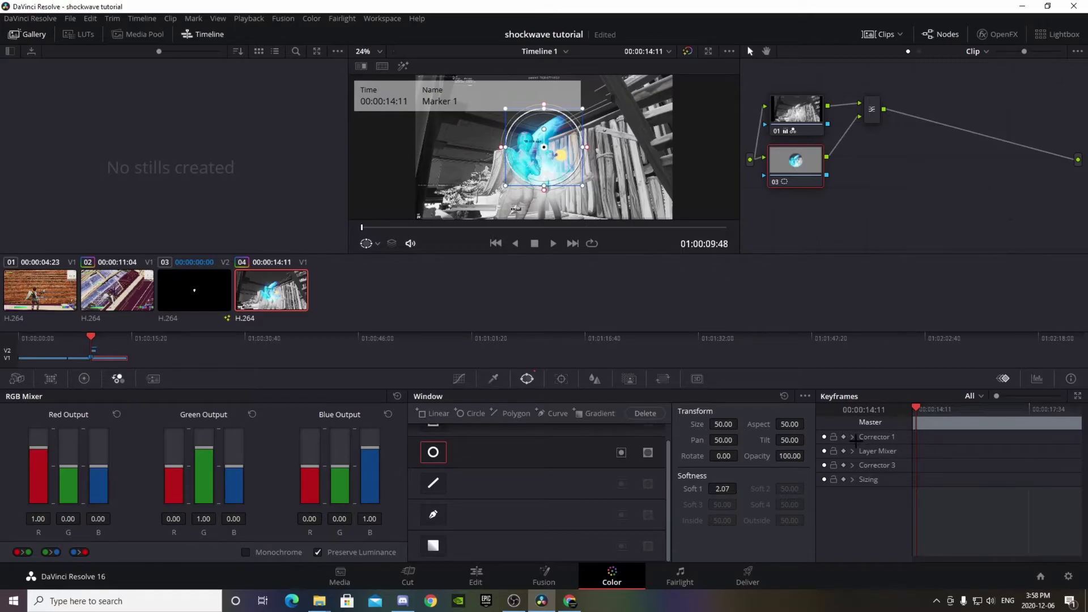
left_click(844, 437)
left_click(843, 465)
At 01:00:09:49, shrink node 03's circle window to fit the shockwave ring.
left_click(918, 408)
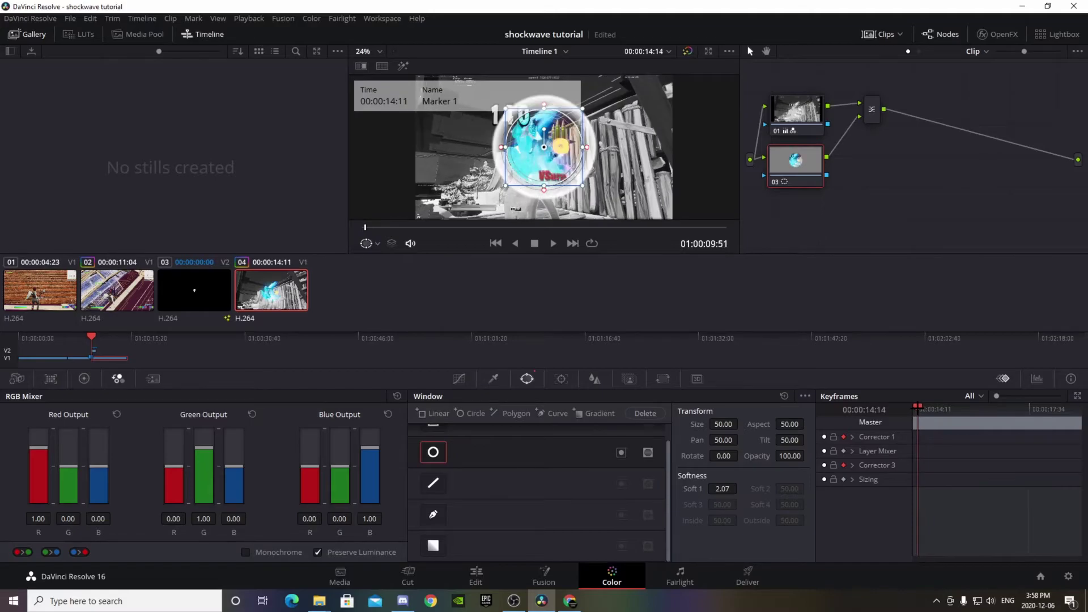
left_click_drag(918, 407, 916, 407)
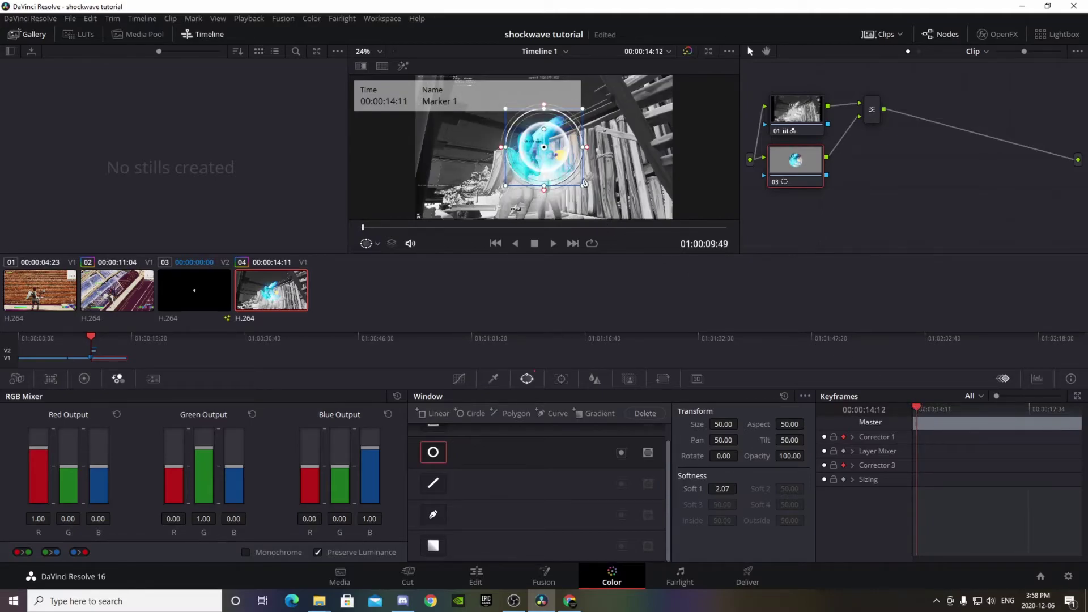
scroll(585, 182, "up", 4)
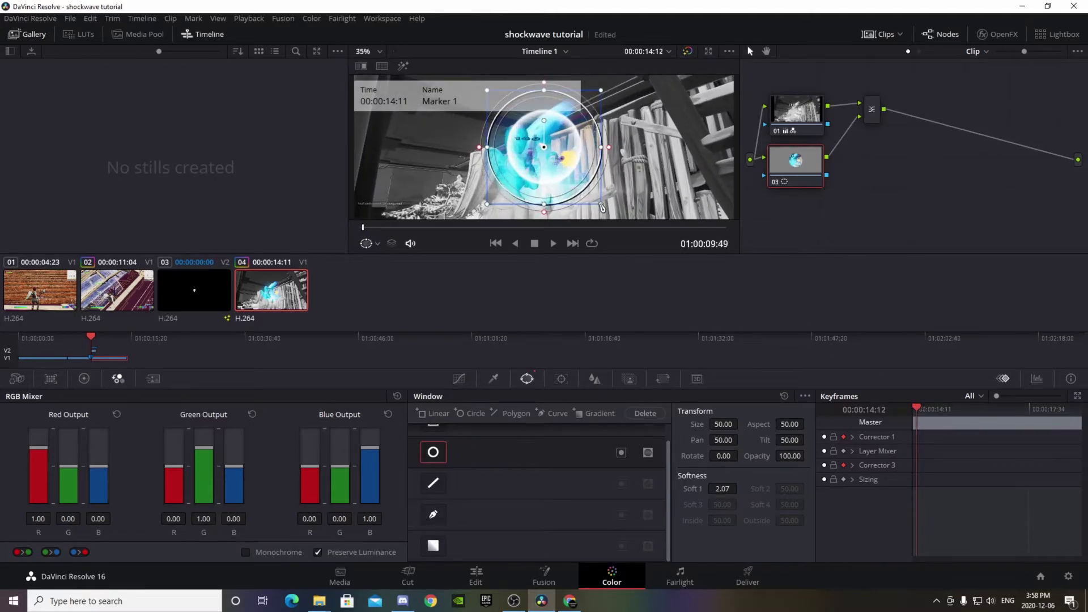
left_click_drag(602, 207, 577, 190)
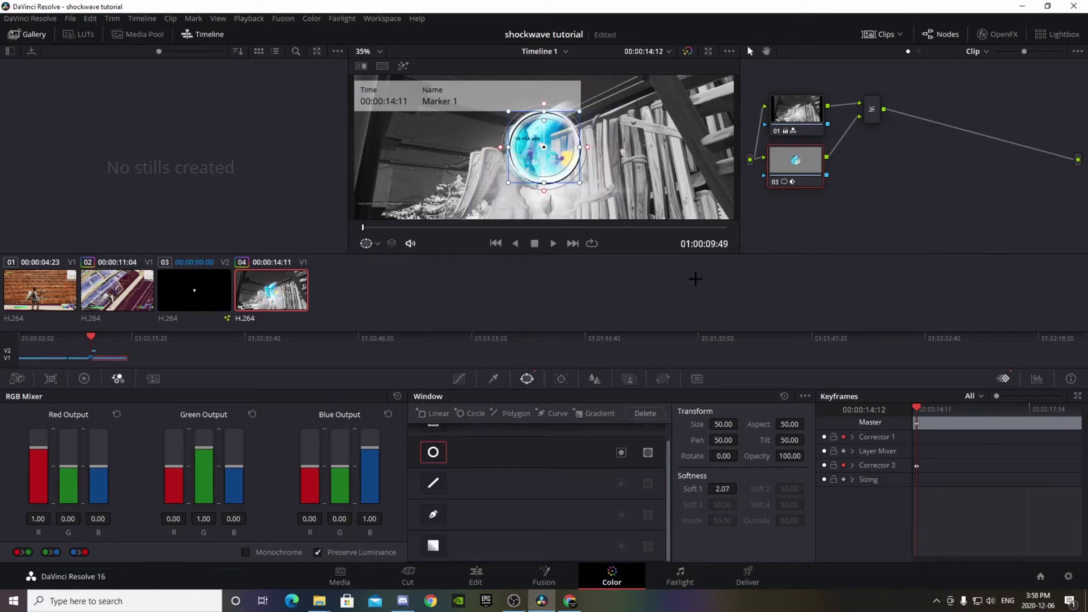
Enlarge the circle window to match the shockwave ring at 01:00:09:53 and to cover the whole picture at 01:00:10:12.
left_click_drag(917, 406, 922, 403)
scroll(625, 194, "down", 5)
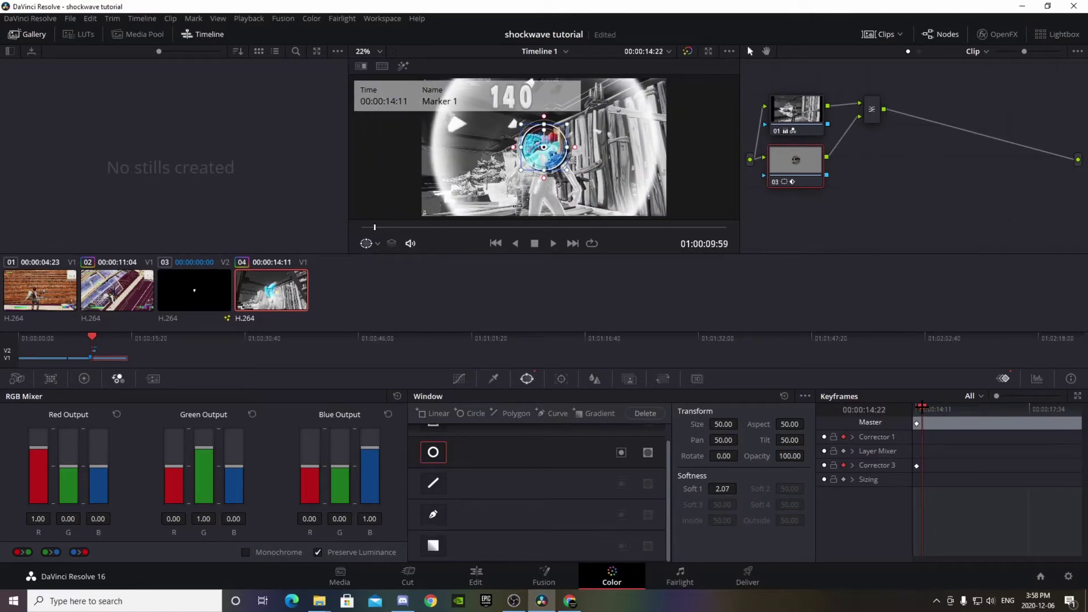
left_click_drag(922, 406, 919, 406)
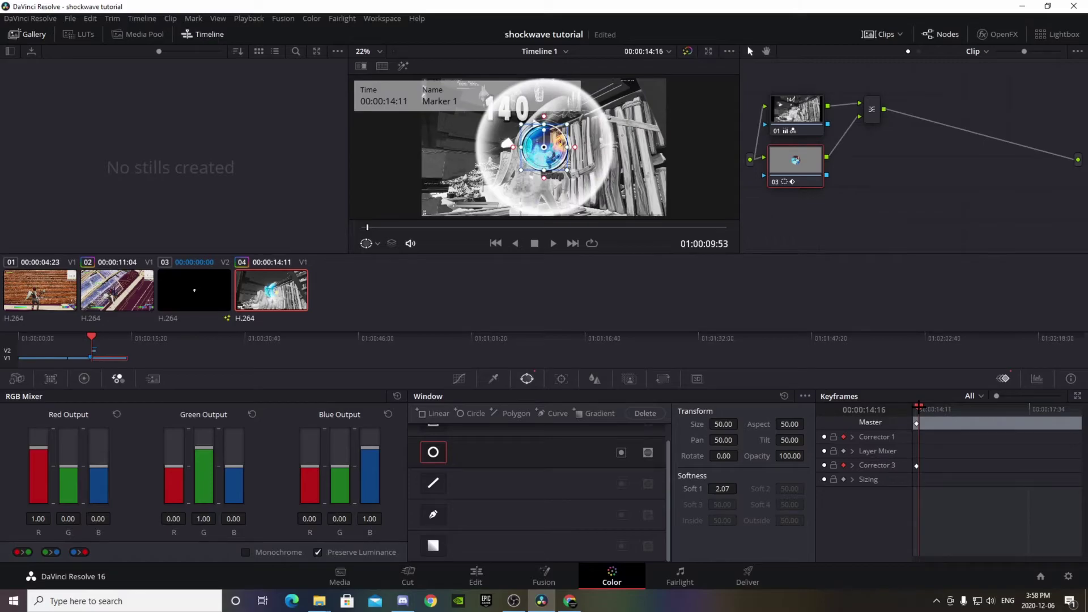
left_click_drag(569, 172, 616, 207)
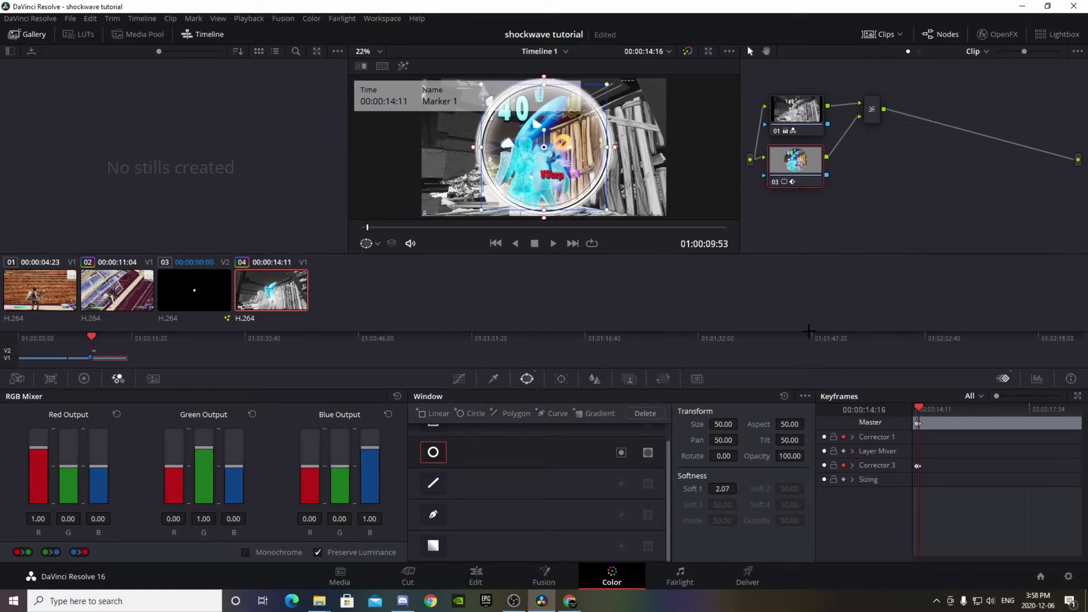
left_click_drag(919, 406, 930, 405)
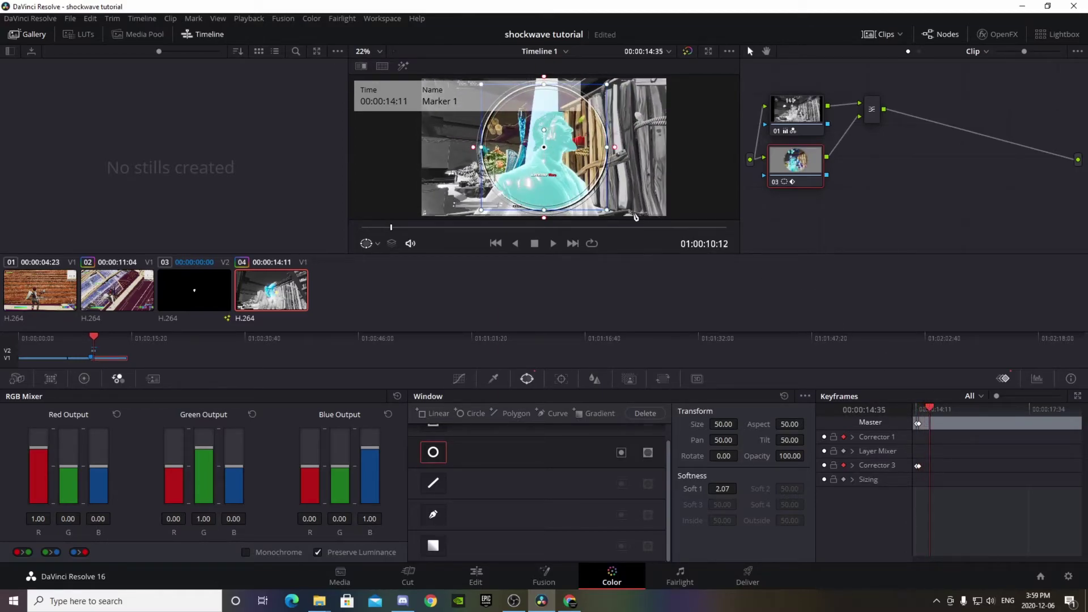
left_click_drag(610, 213, 793, 301)
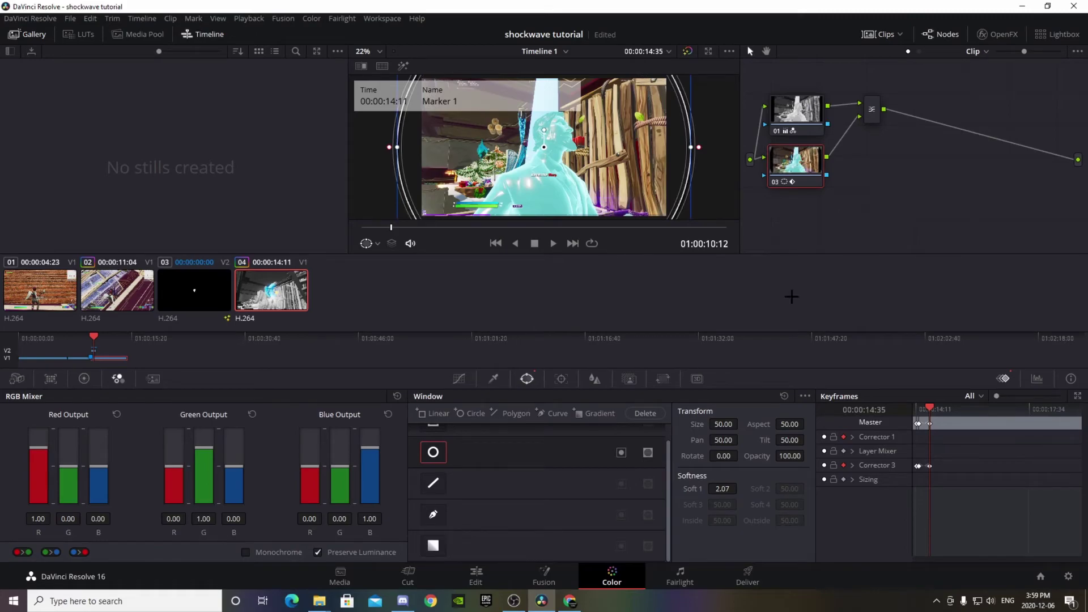
Return to the edit timeline, move the playhead back to 01:00:06:41, and reopen the Inspector.
left_click(476, 575)
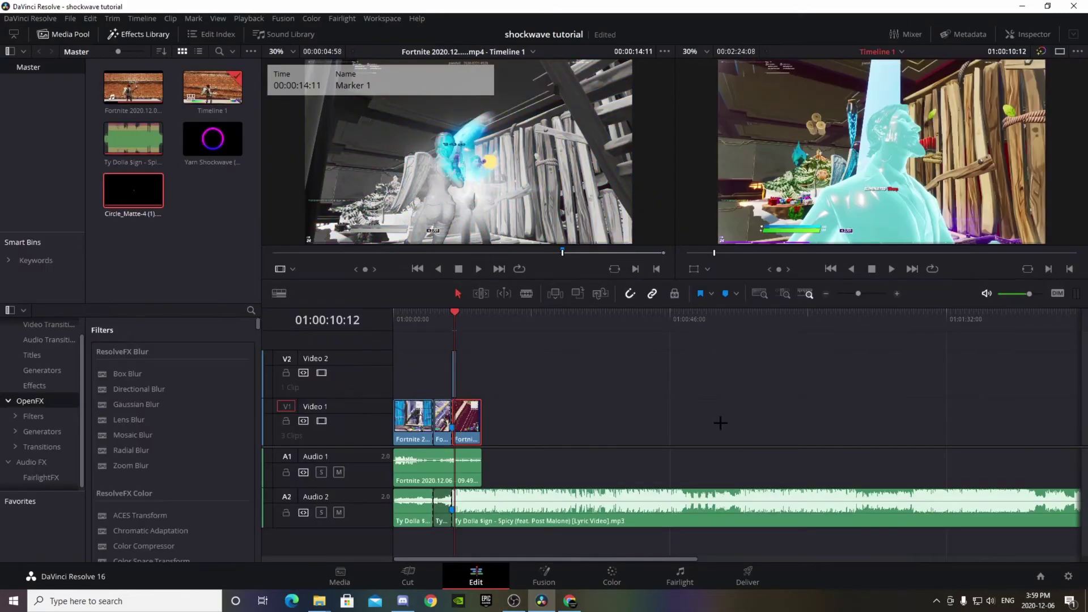
left_click_drag(454, 317, 434, 318)
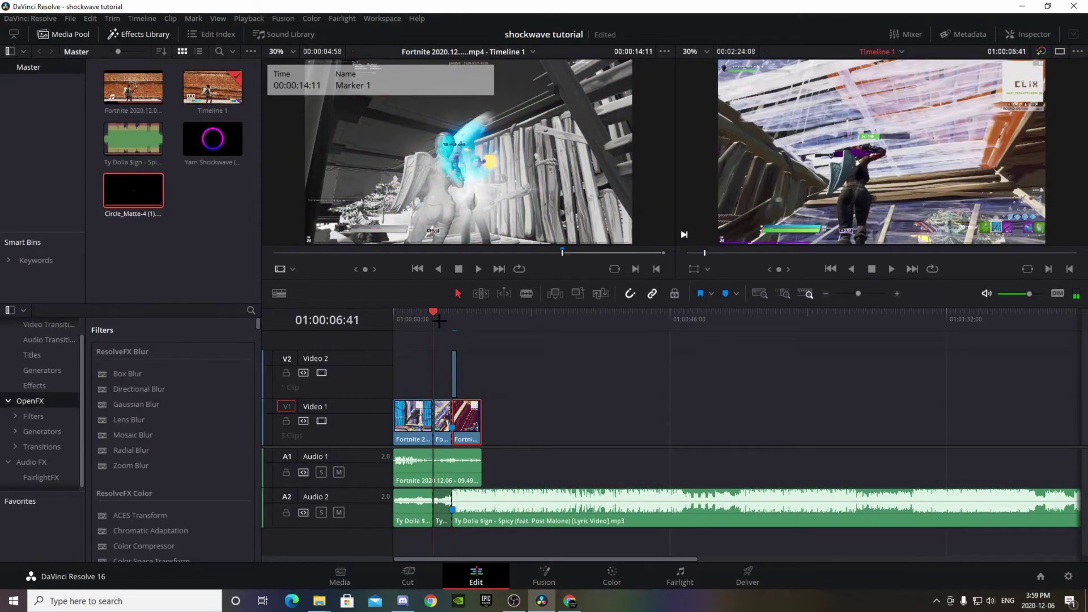
left_click(1032, 35)
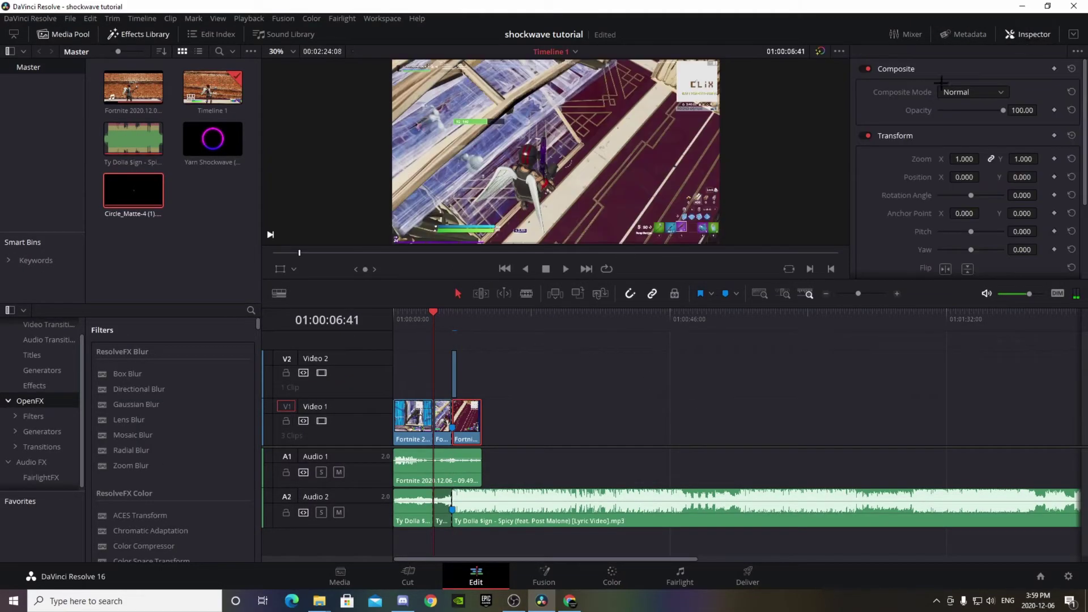
Play the edit from the black-and-white section through the shockwave and return the playhead to 01:00:06:41.
left_click(418, 321)
left_click(563, 269)
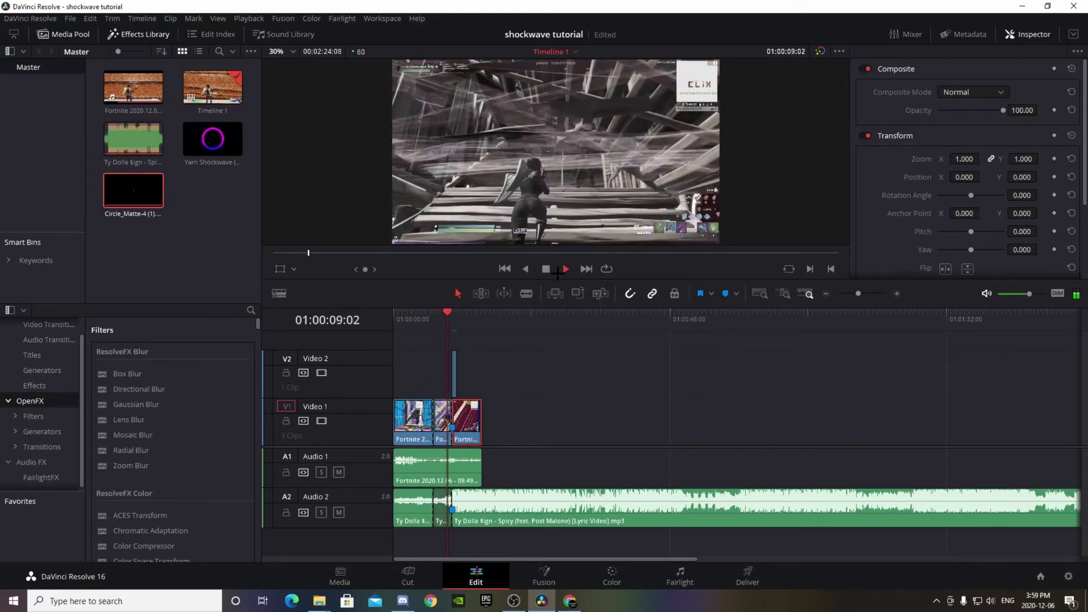
left_click(545, 269)
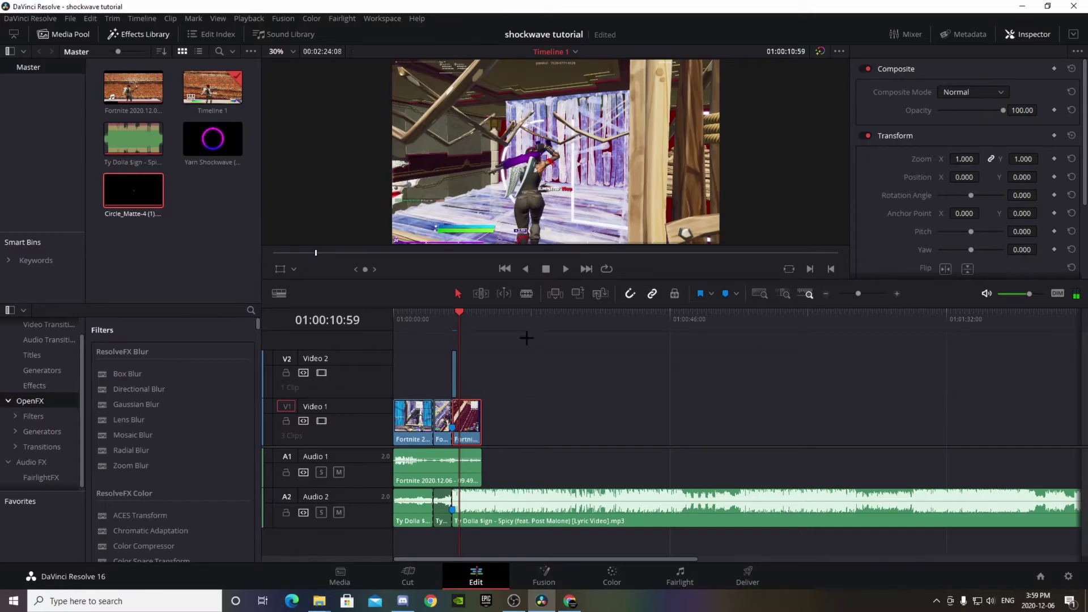
left_click_drag(459, 311, 441, 320)
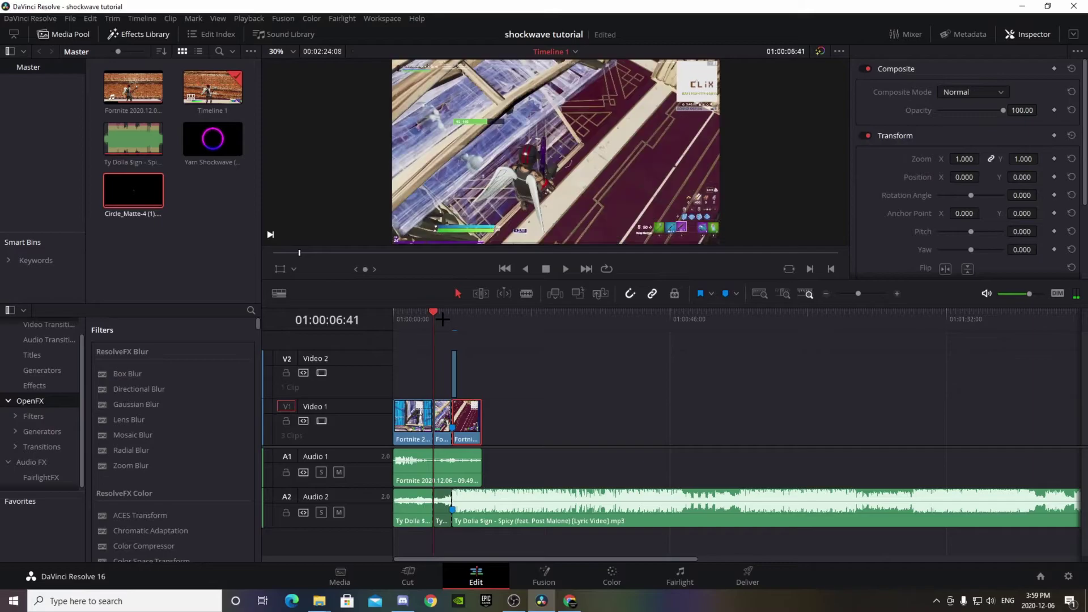
Split the black-and-white gameplay clip at 01:00:09:20 and select the circle matte clip together with the last gameplay clip.
left_click(895, 293)
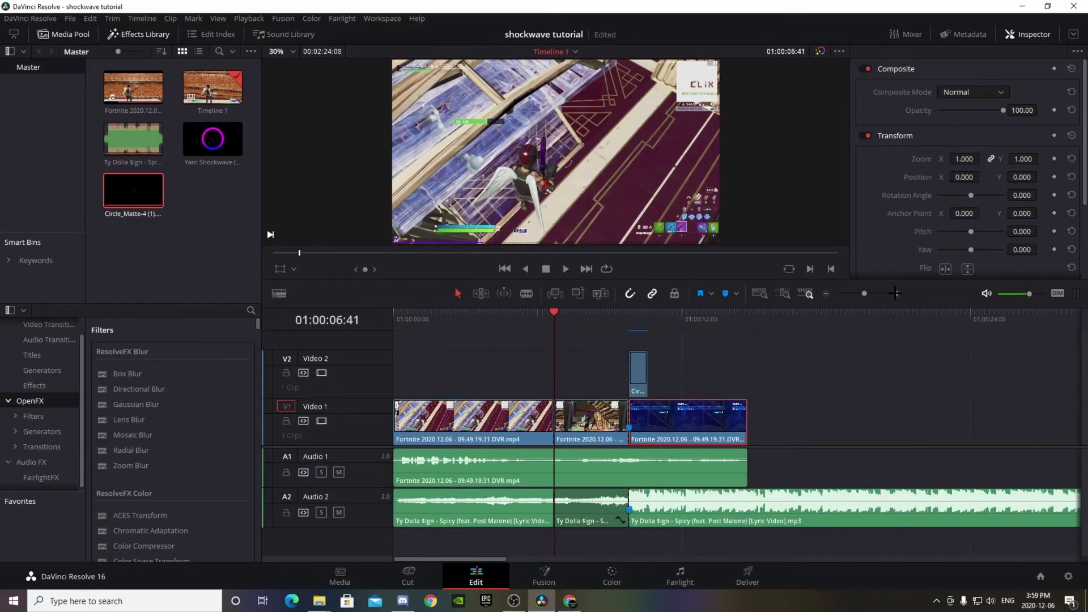
left_click(584, 321)
left_click_drag(583, 321, 617, 326)
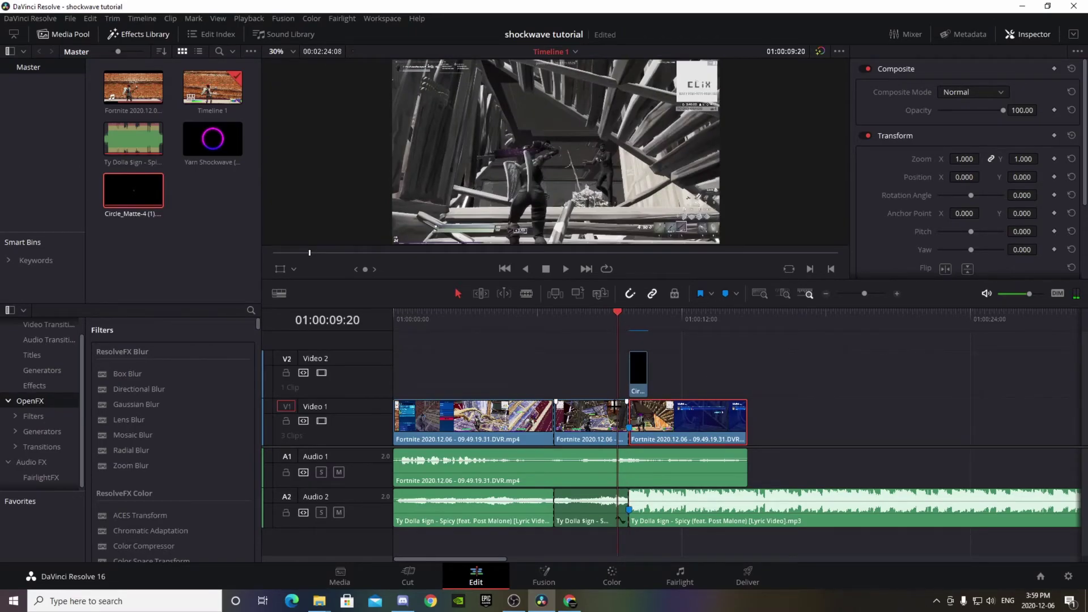
key("b")
left_click(626, 428)
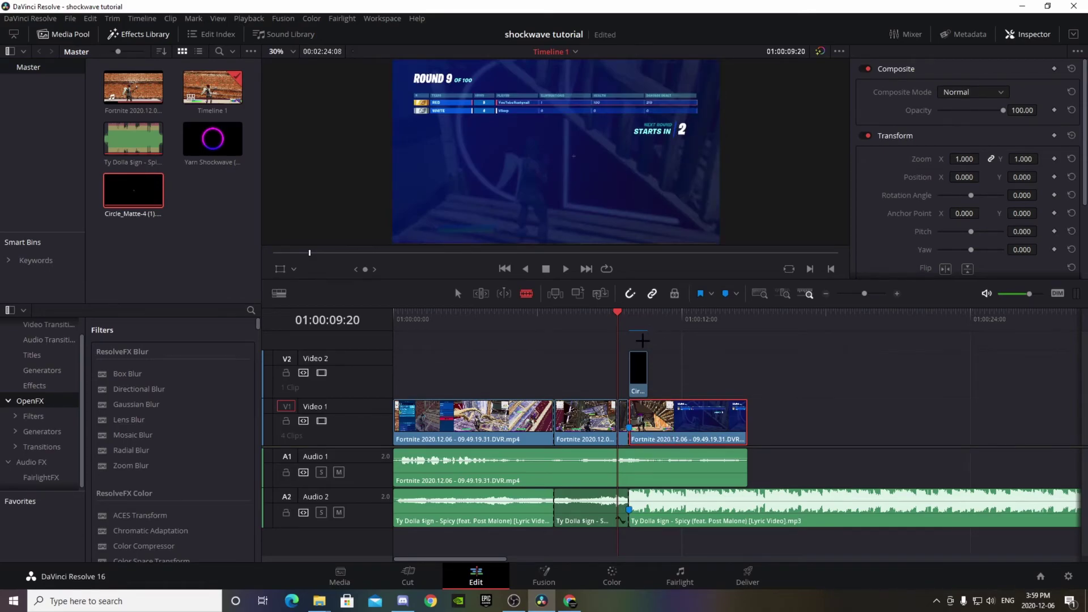
left_click_drag(642, 343, 679, 416)
left_click(678, 420)
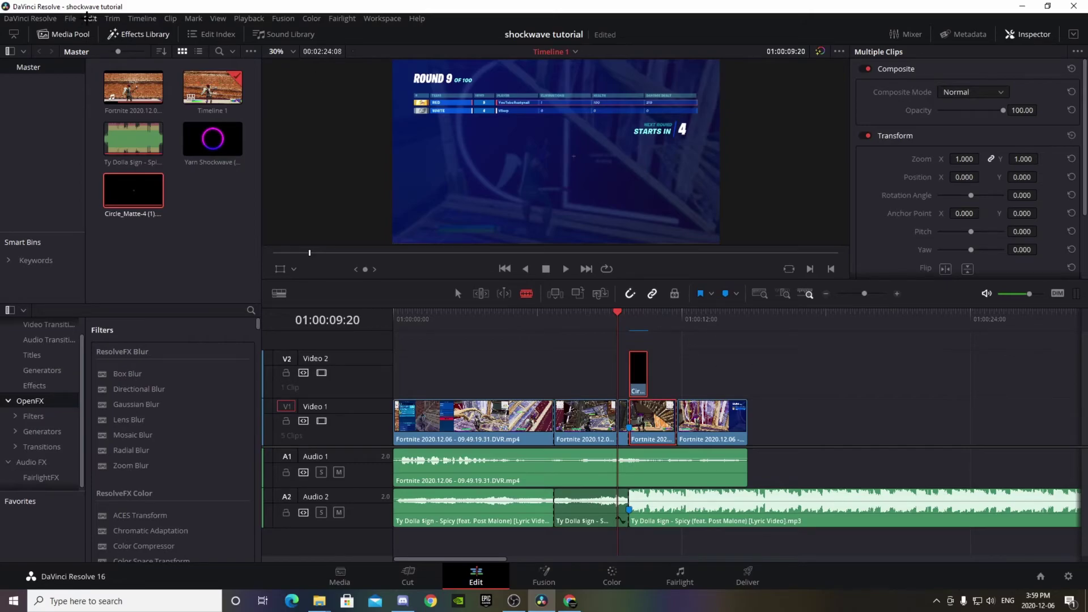
left_click(89, 18)
left_click(93, 32)
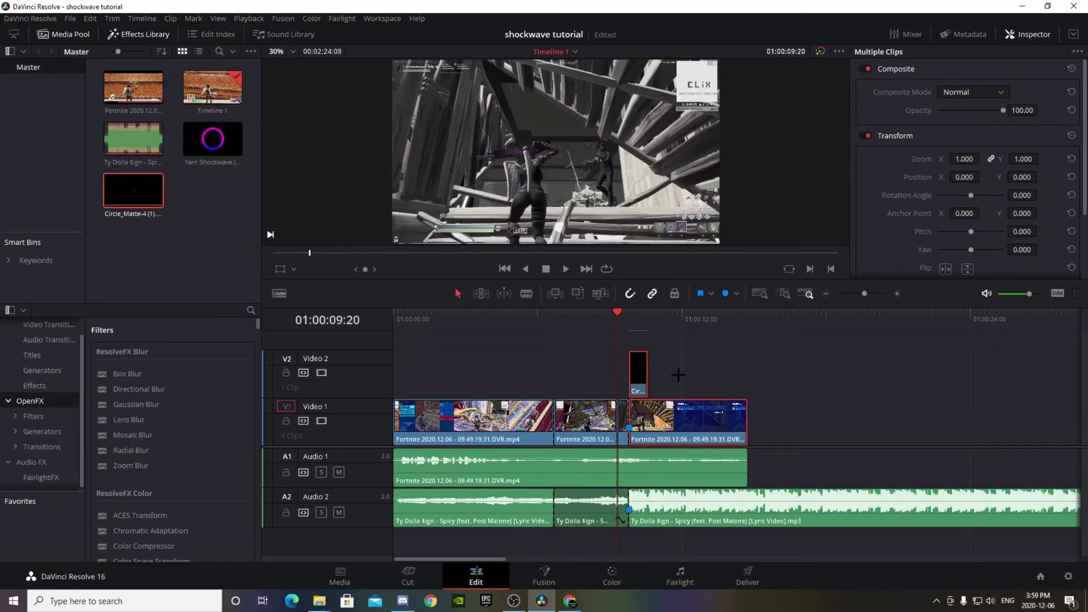
Shift the circle matte and last gameplay clip later to open a gap, and set the short clip after 01:00:09:20 to 50% speed.
left_click_drag(669, 411, 692, 411)
left_click(624, 412)
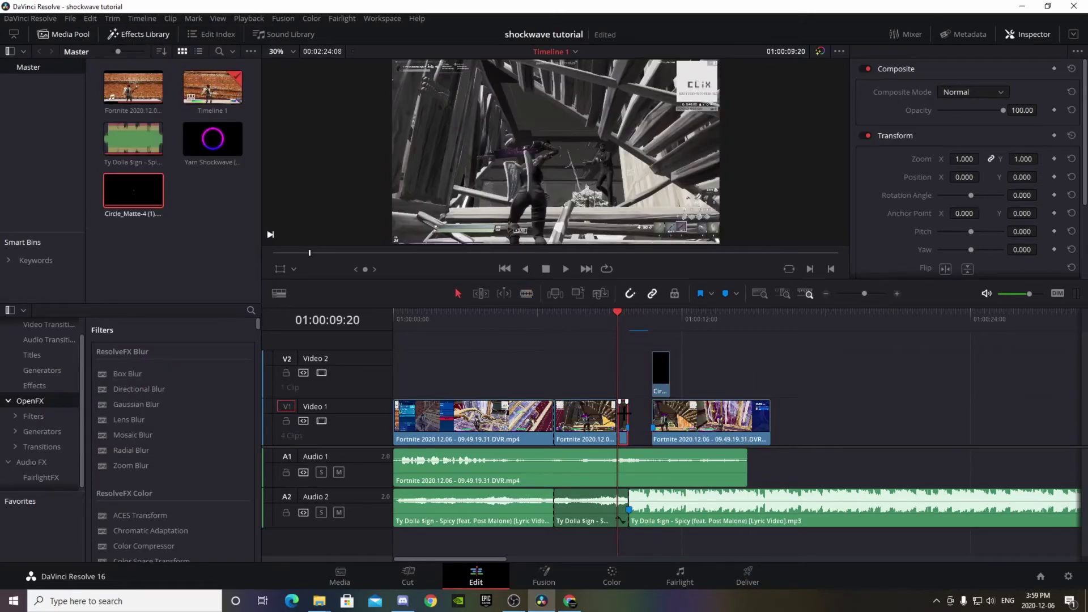
right_click(623, 413)
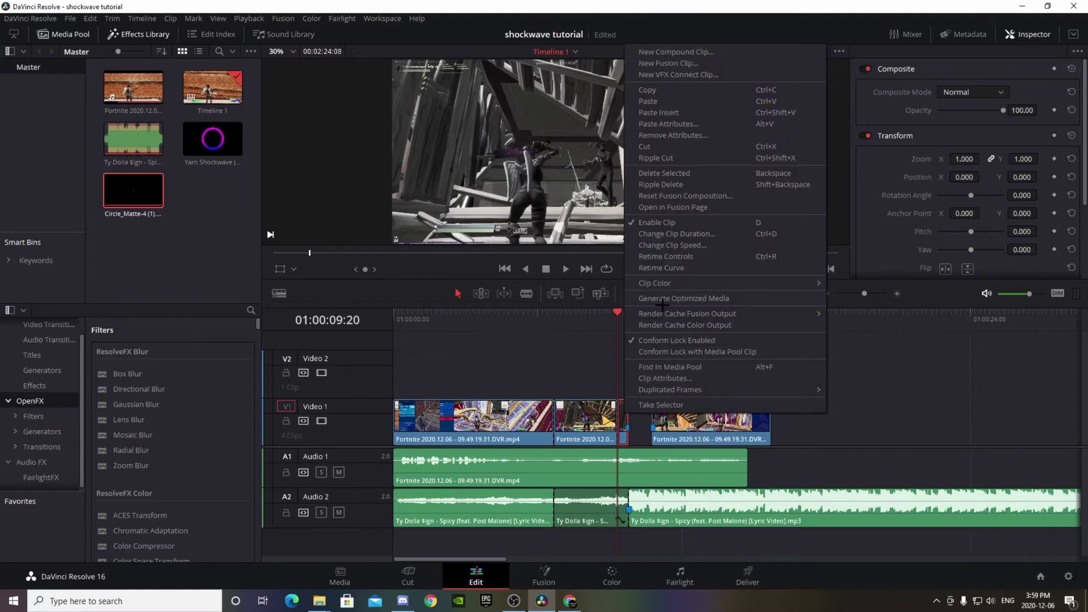
left_click(678, 245)
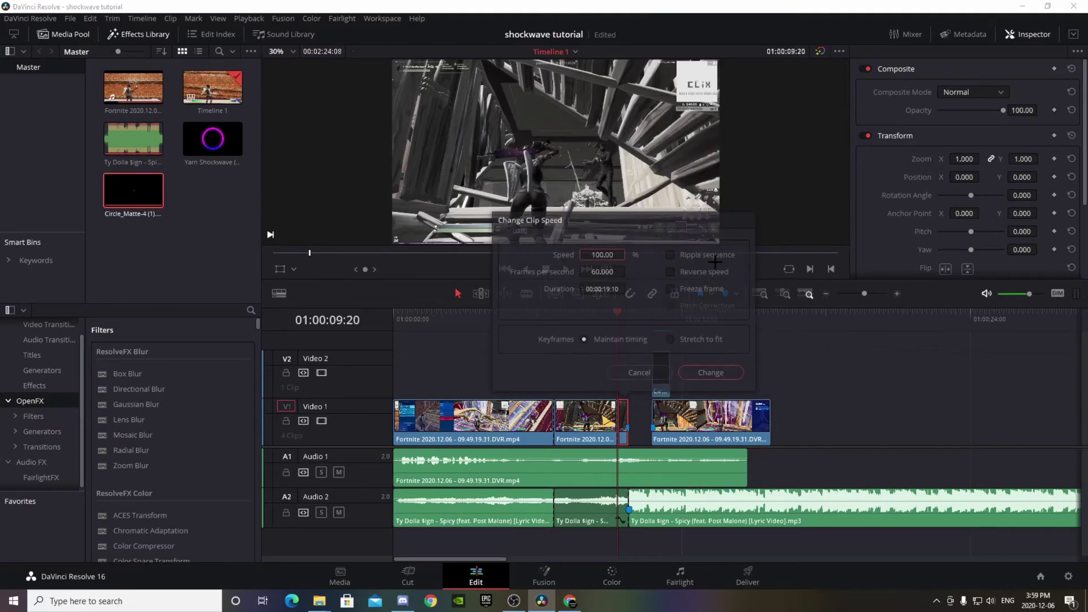
double_click(611, 255)
type("50")
left_click(726, 377)
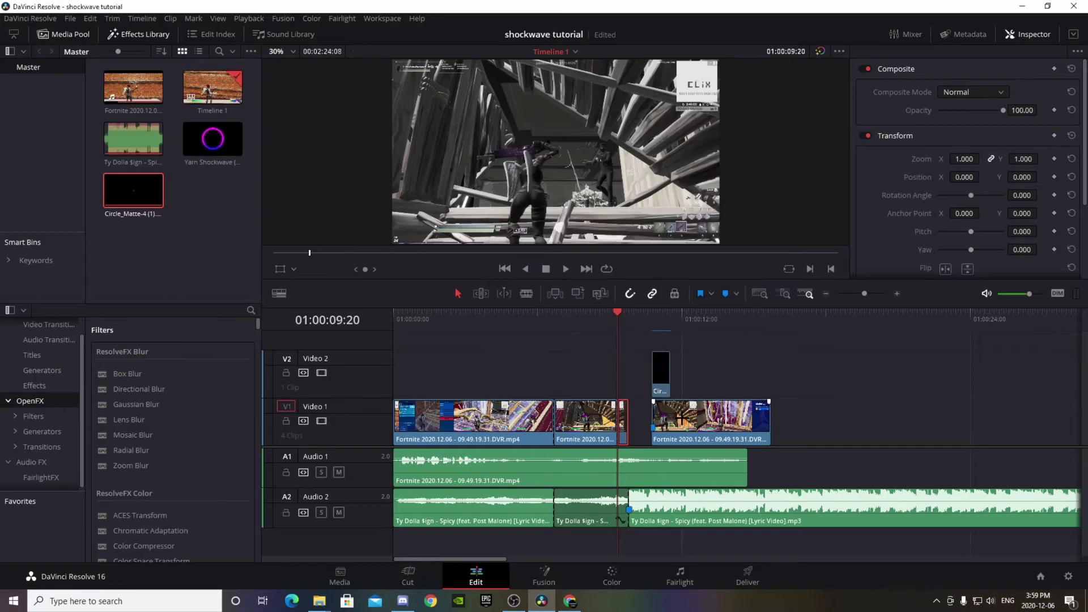
Move the circle matte and last gameplay clip back against the slowed clip, and play the edit from 01:00:06:41.
left_click_drag(653, 344, 717, 424)
left_click_drag(712, 420, 688, 419)
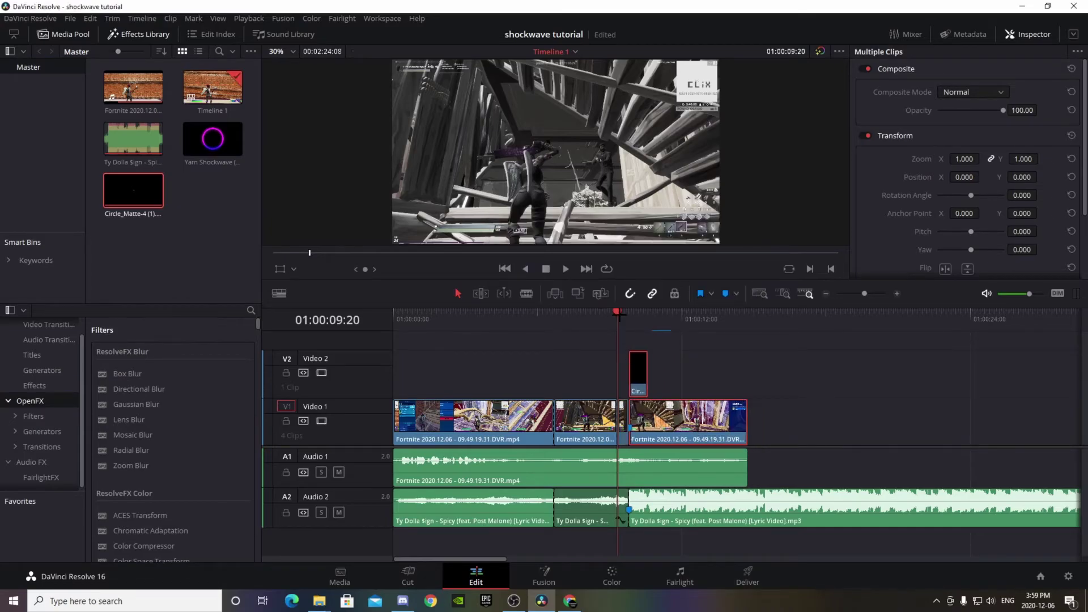
left_click_drag(619, 315, 554, 317)
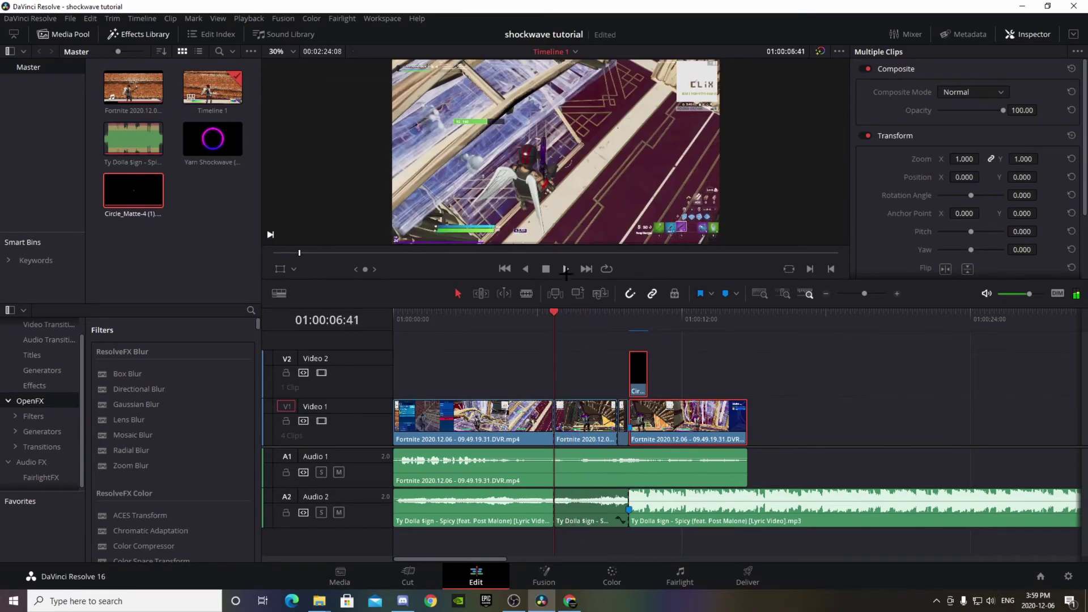
left_click(566, 270)
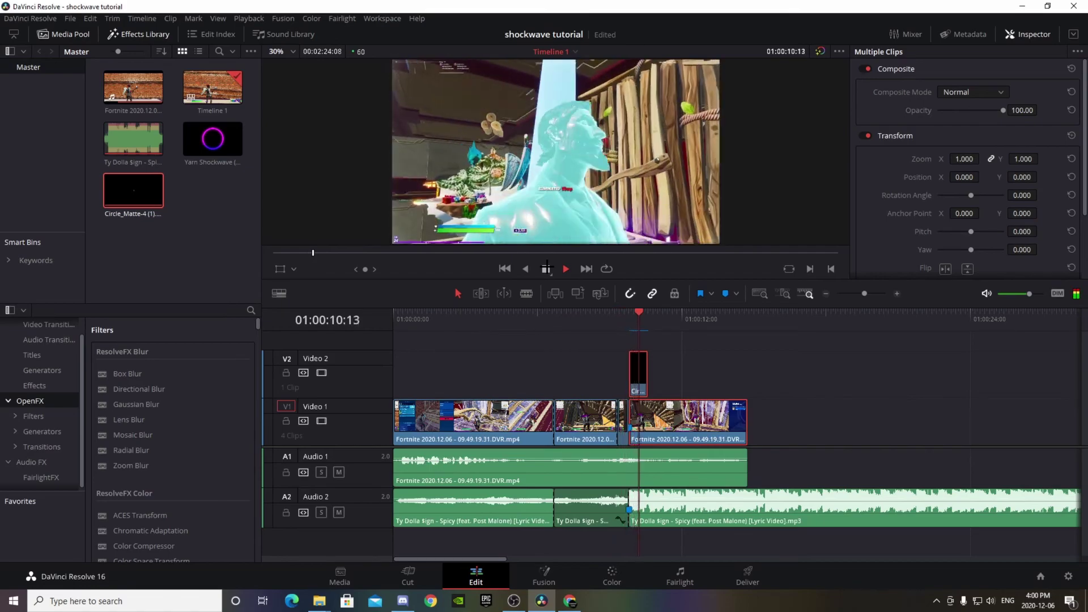
left_click(547, 269)
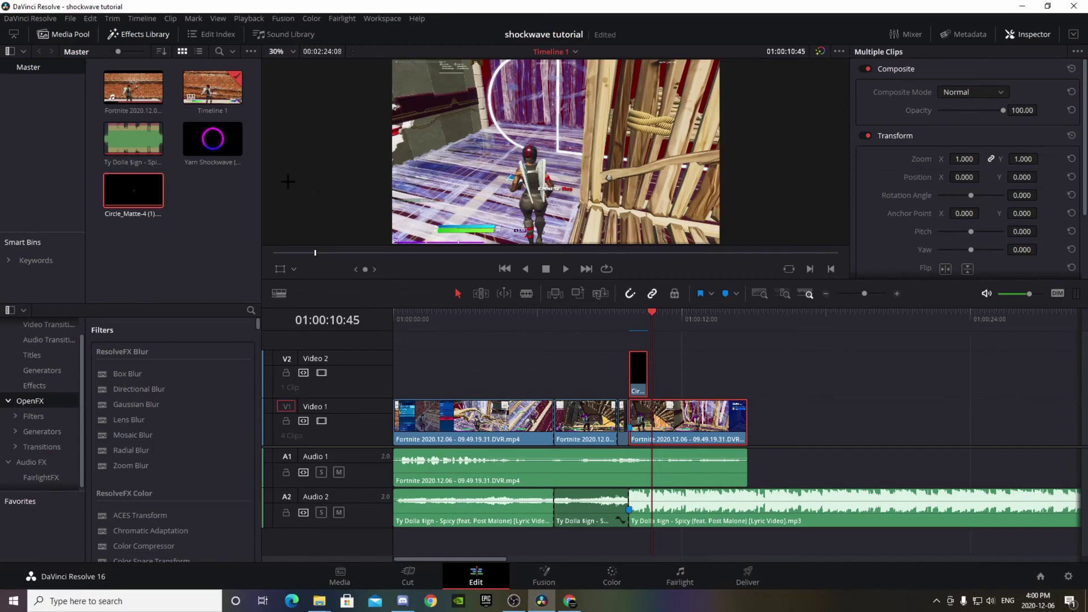
Preview the Yarn Shockwave and Circle_Matte-4 source clips in the source viewer.
double_click(208, 139)
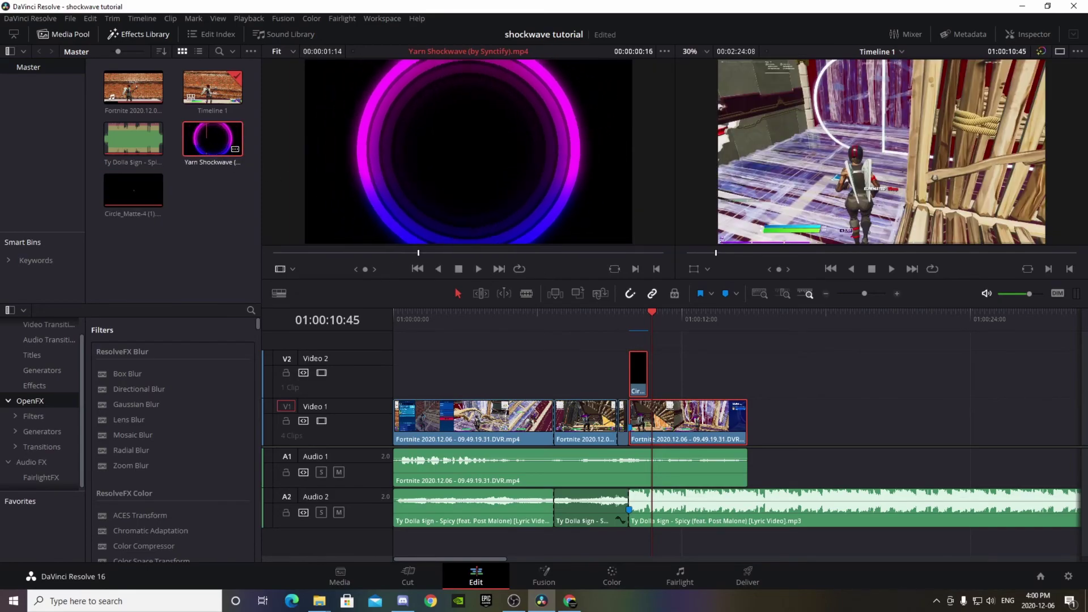
double_click(134, 190)
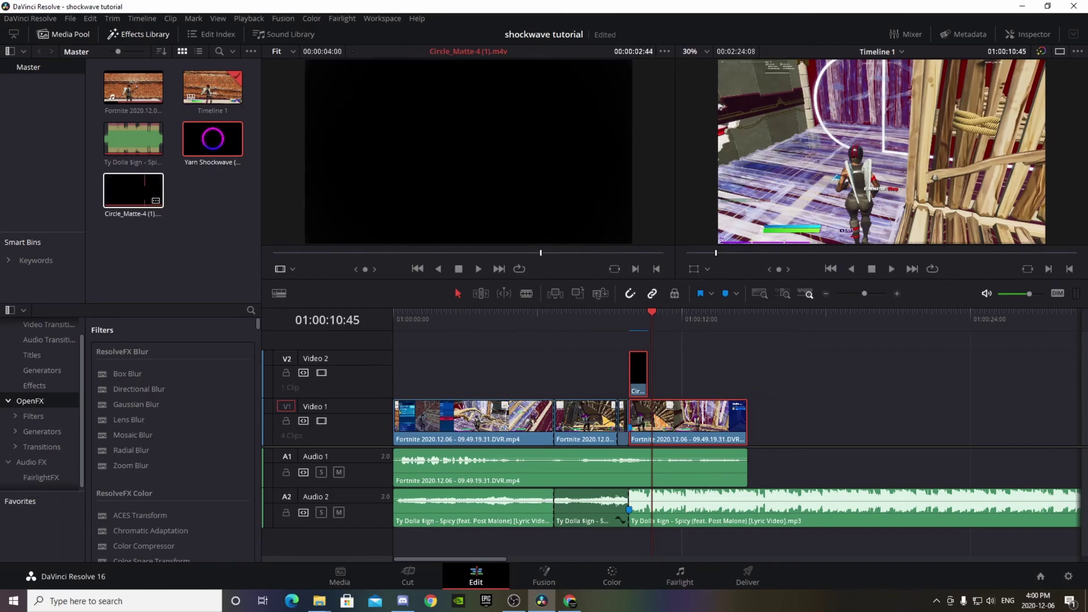
key("space")
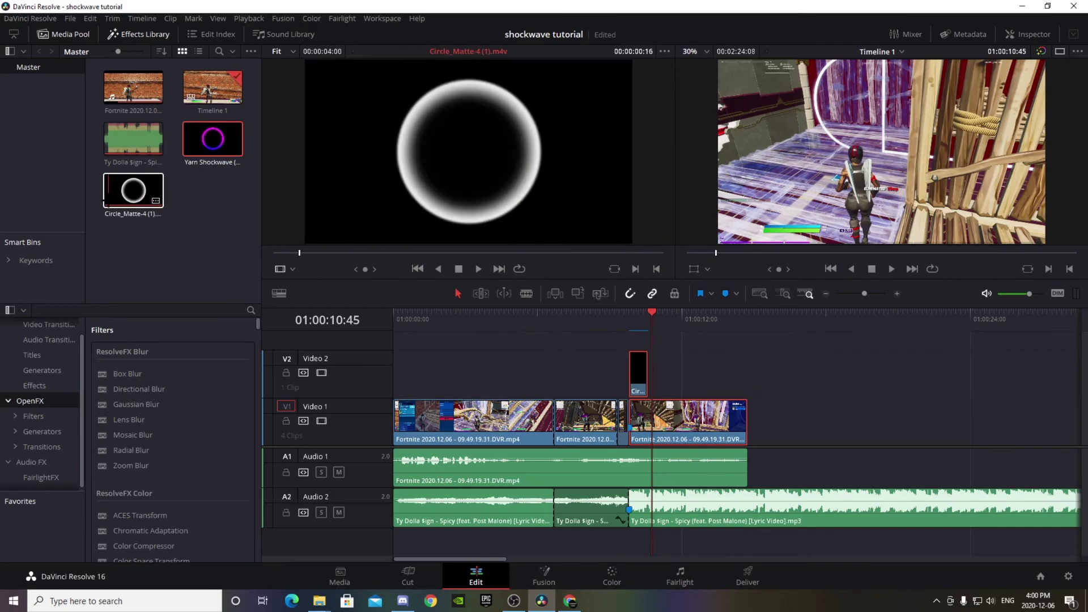
left_click(174, 295)
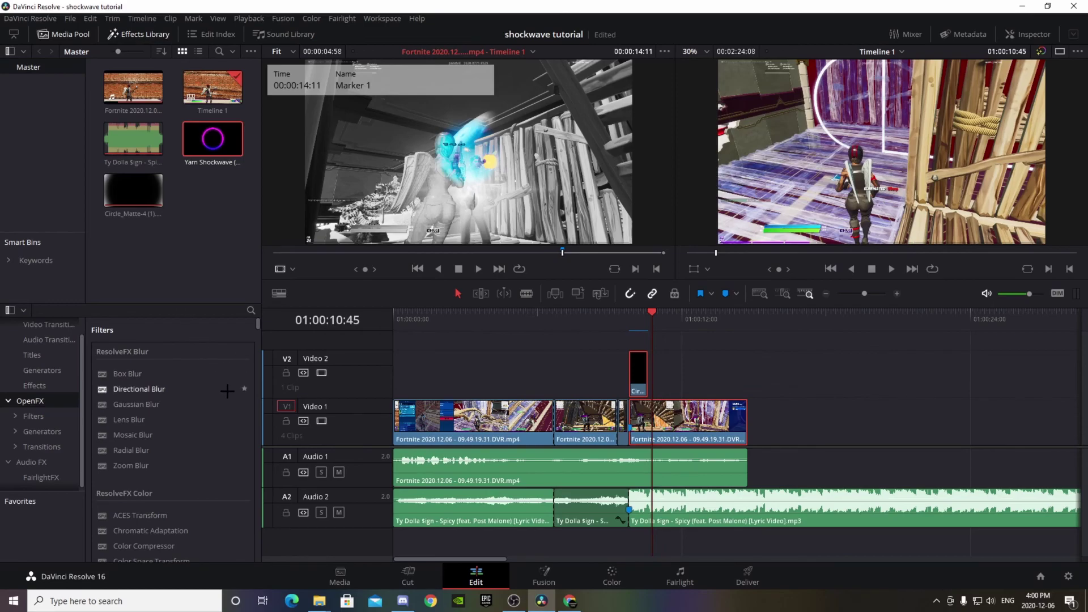
key("alt+Tab")
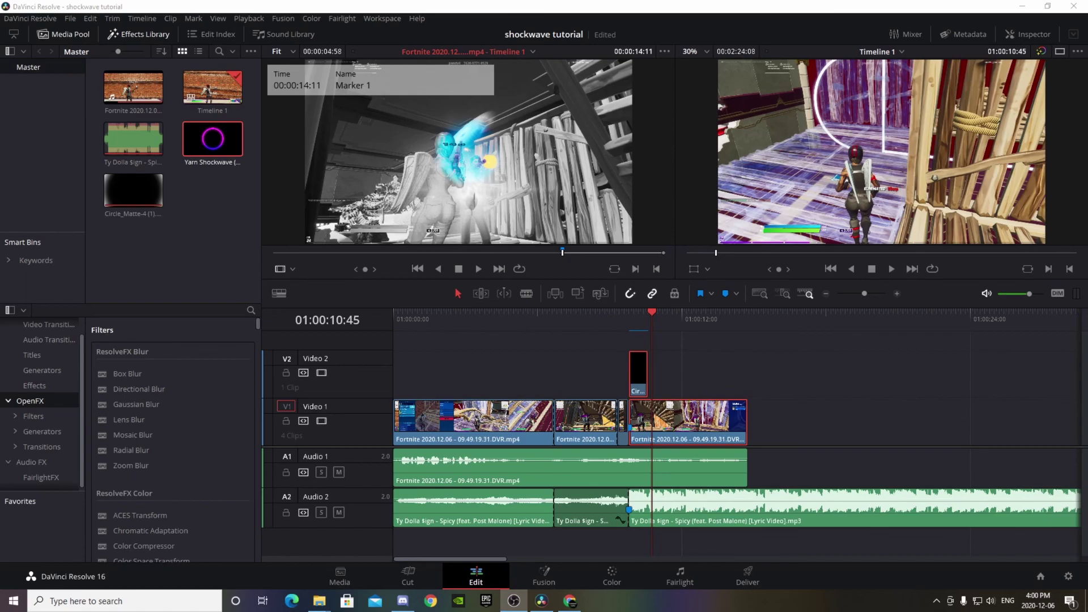